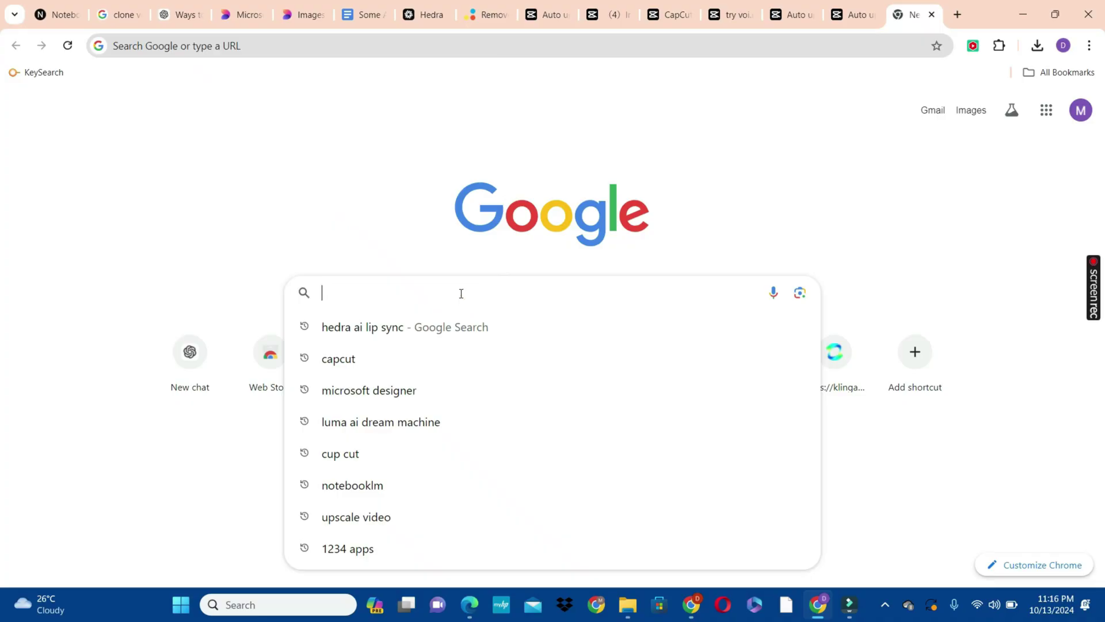
Search for NotebookLM, open it, and create a new notebook with the file upload browser showing.
text(notebookLM)
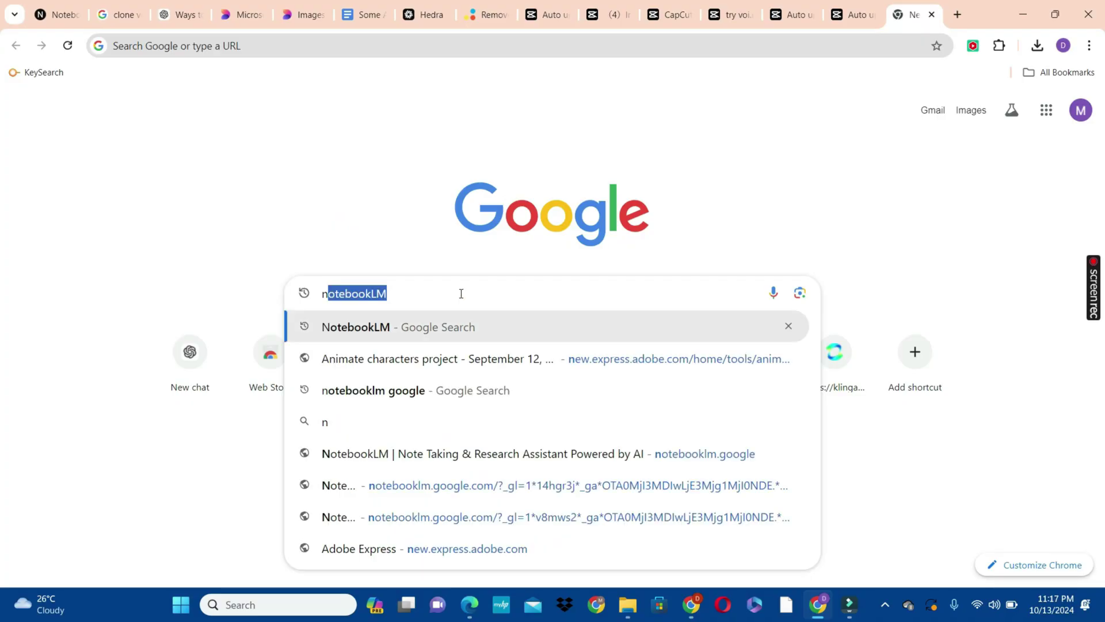
key(Return)
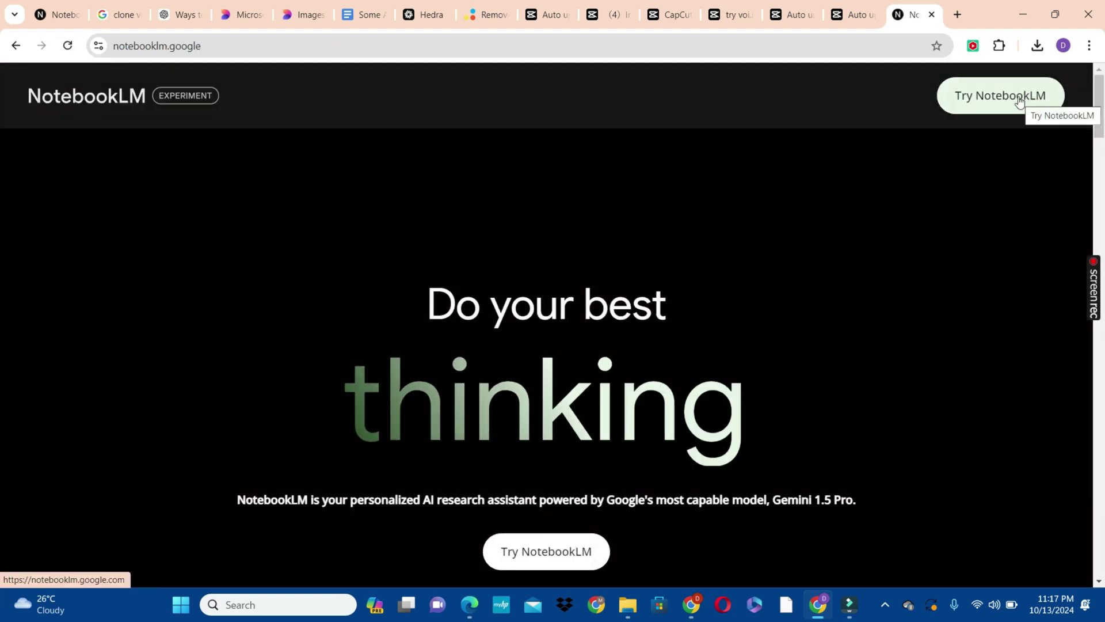
click(1019, 97)
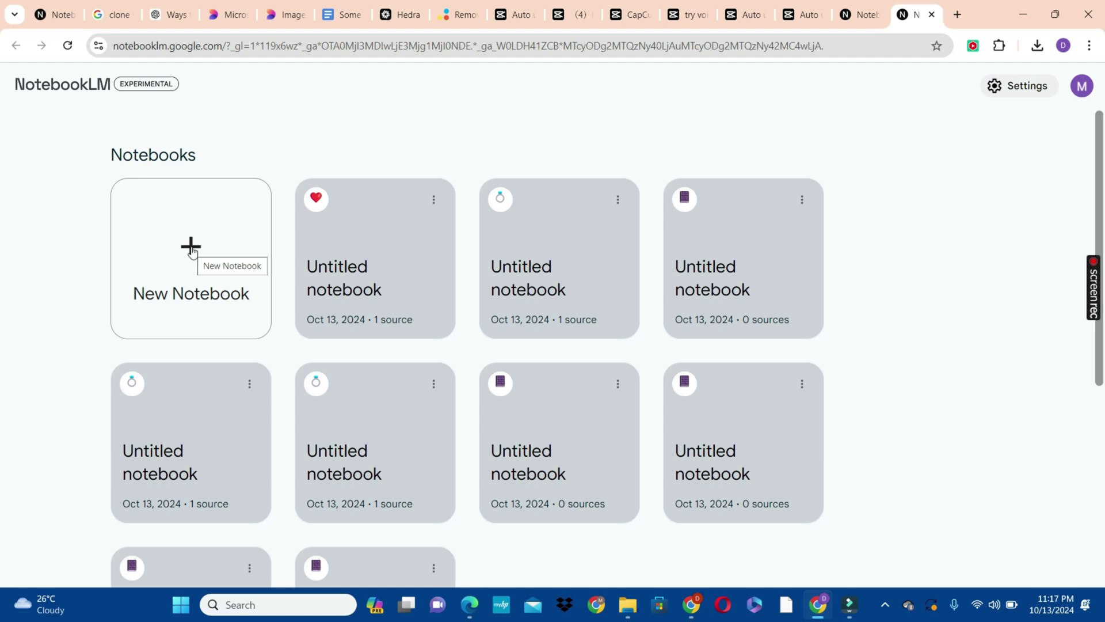
click(192, 251)
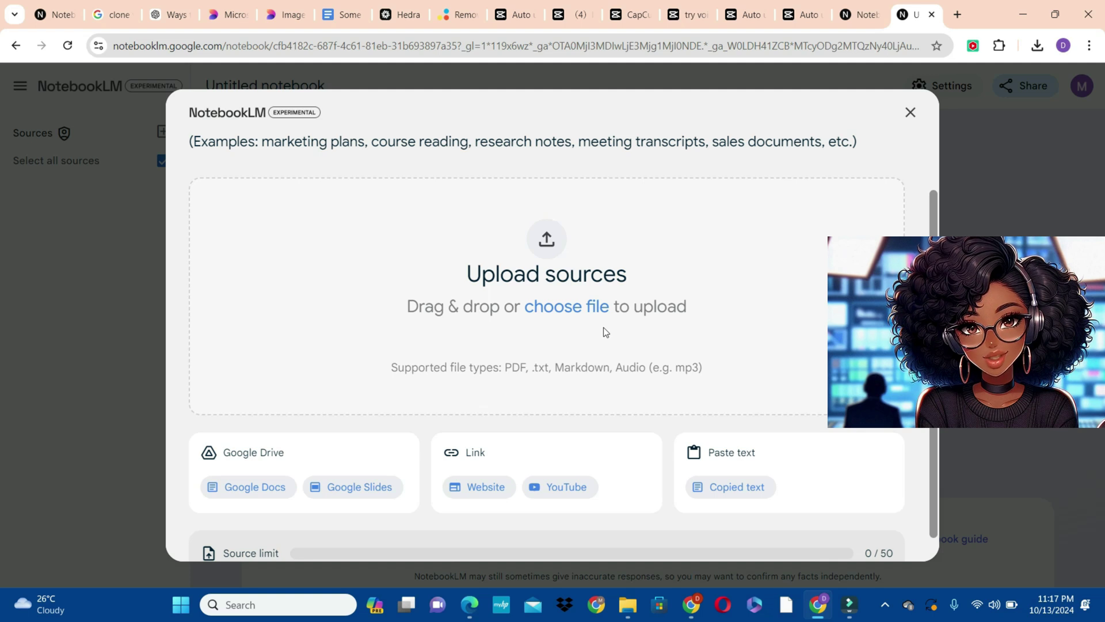
click(566, 310)
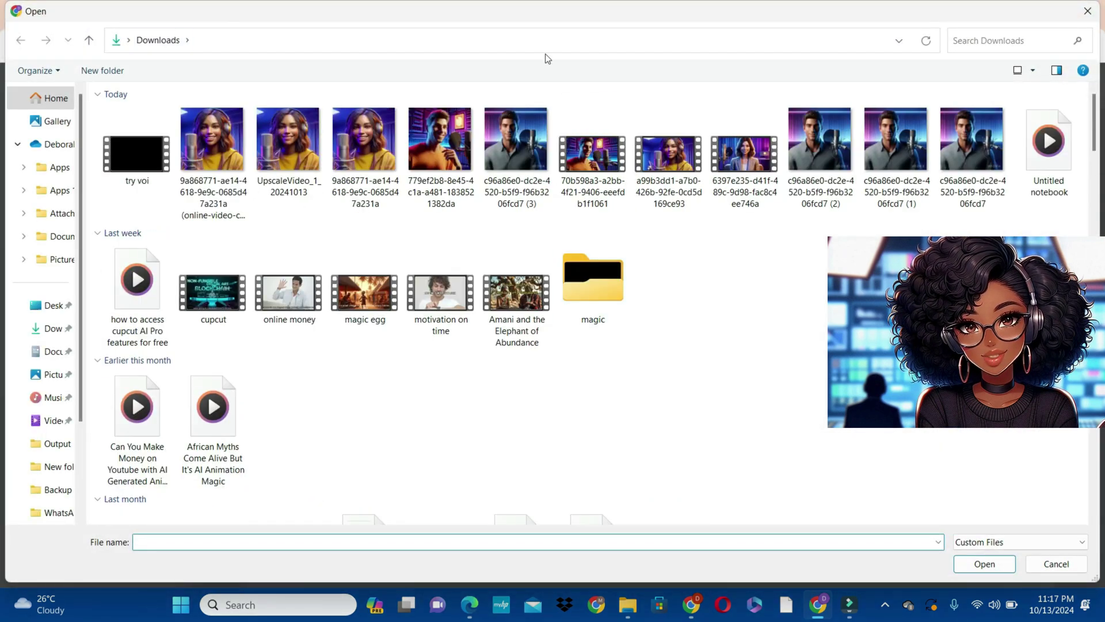
Dismiss the file picker and insert the Google Doc 'How to Make Your Man Happy in Marriage' as the source.
click(1088, 11)
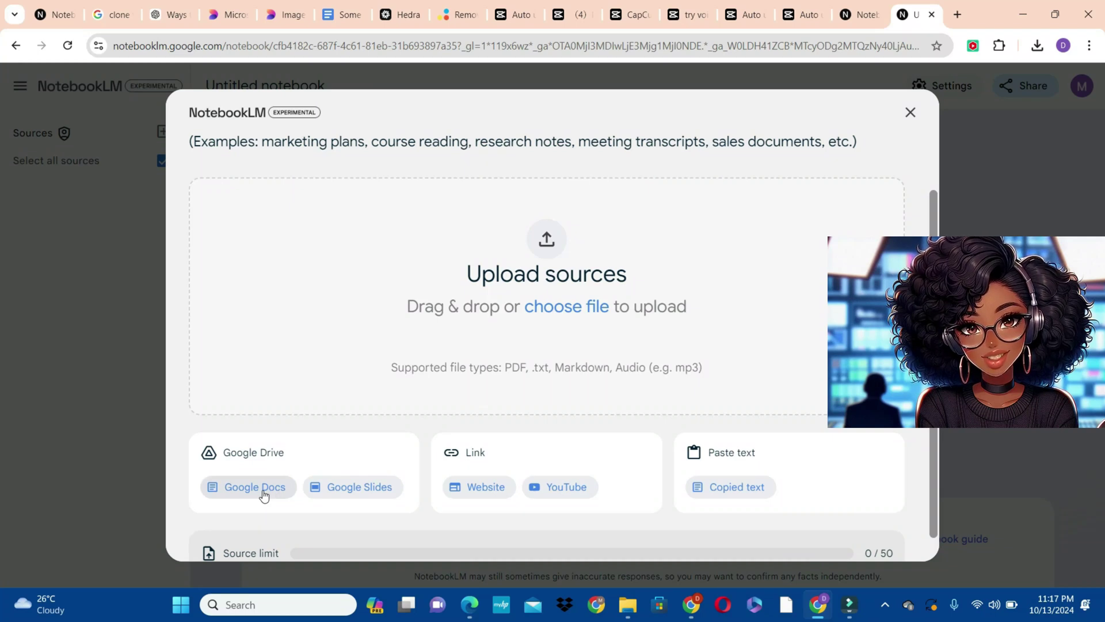
click(263, 494)
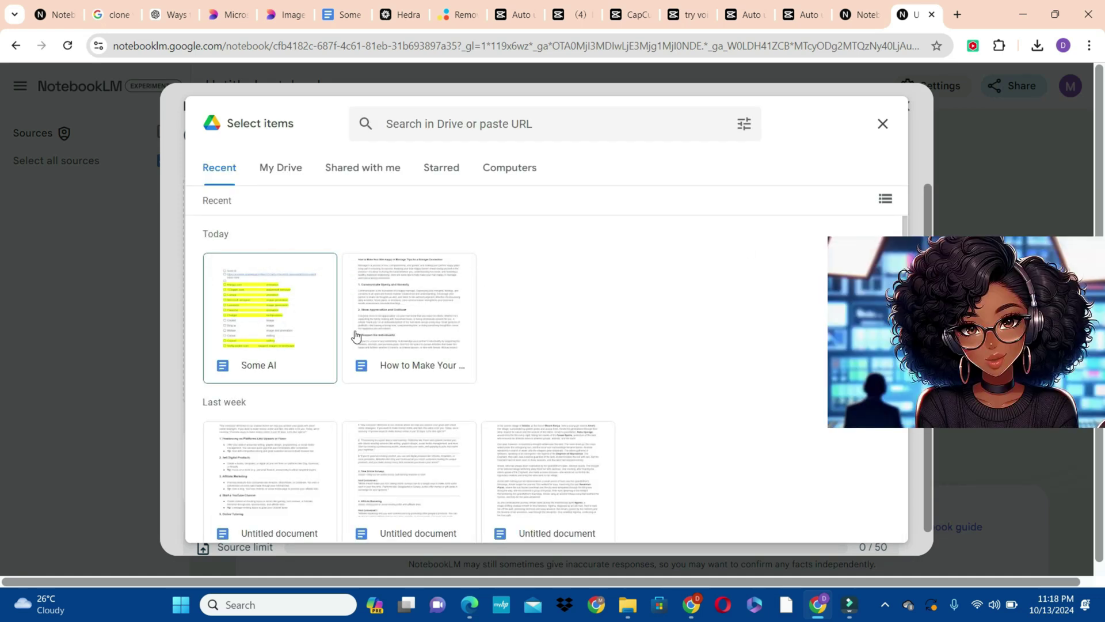
click(426, 330)
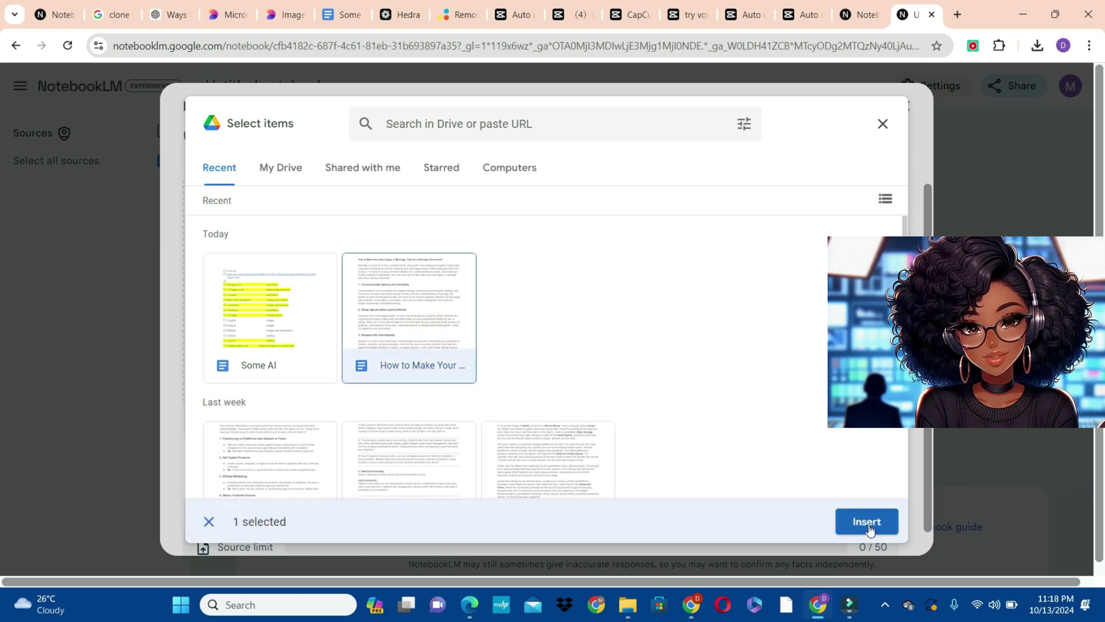
click(867, 522)
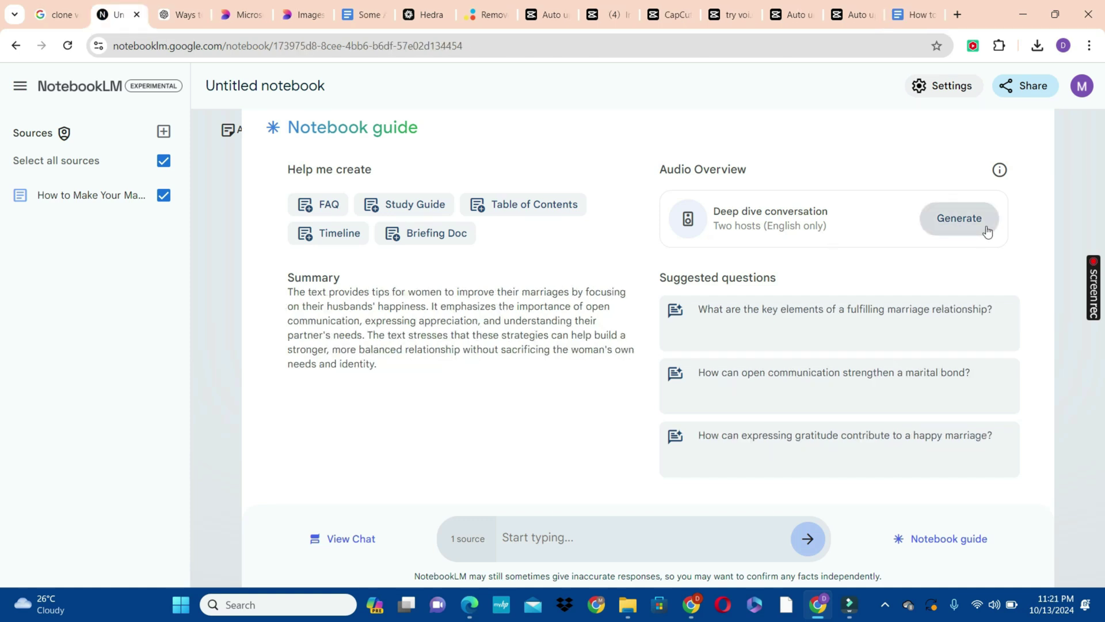
Generate the deep-dive audio overview, then switch to the Notebooks list tab.
click(970, 217)
click(964, 224)
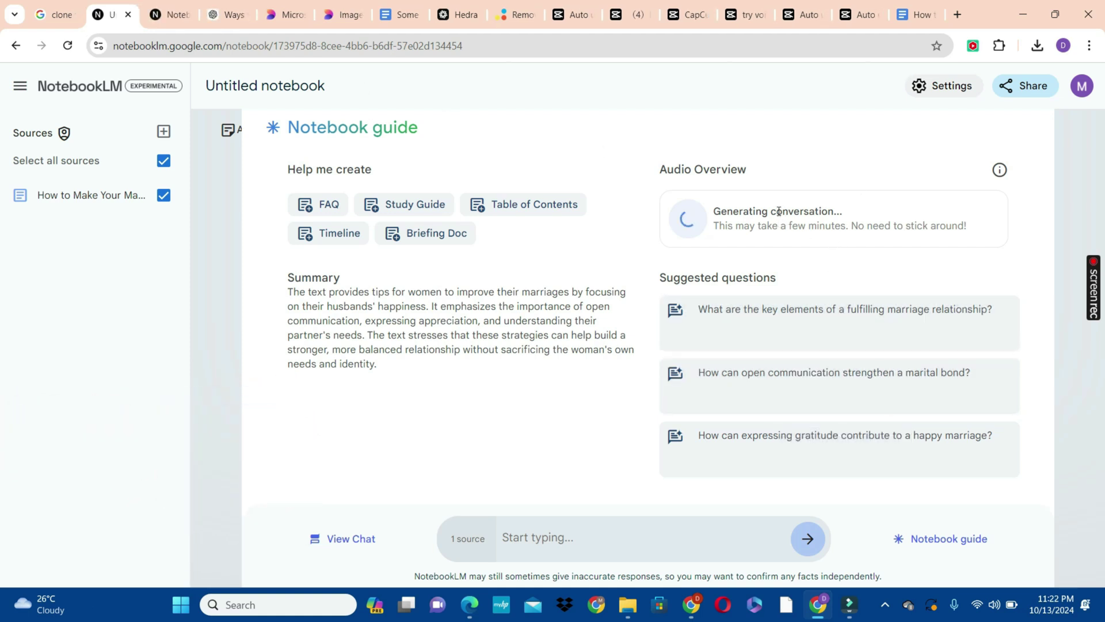
click(169, 14)
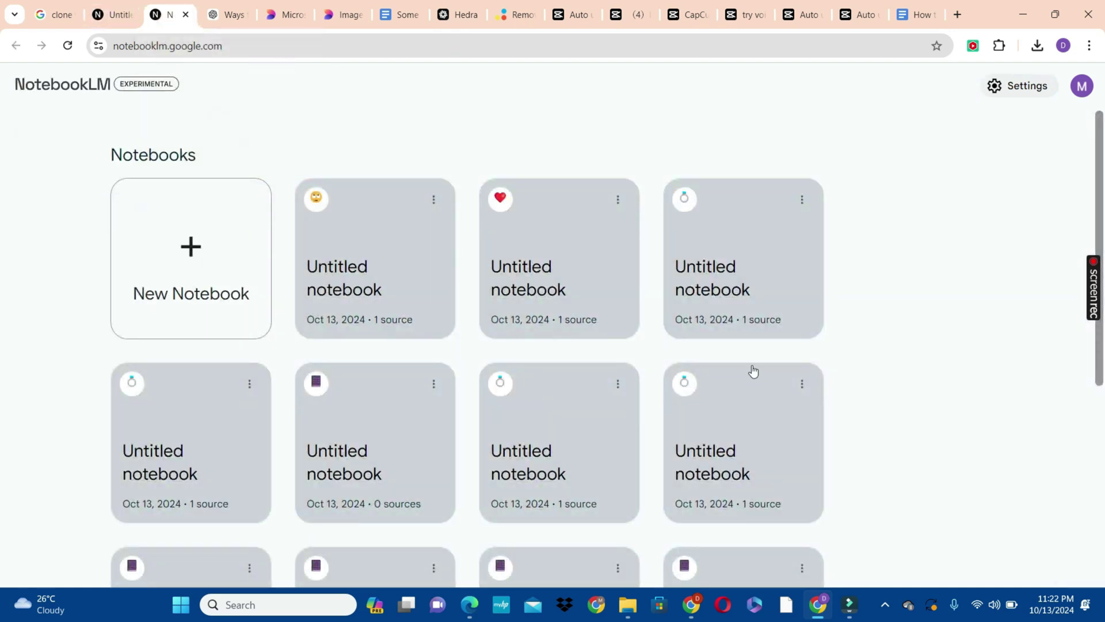
Create a new notebook and insert the 'Your big idea' Google Slides deck as its source.
click(194, 244)
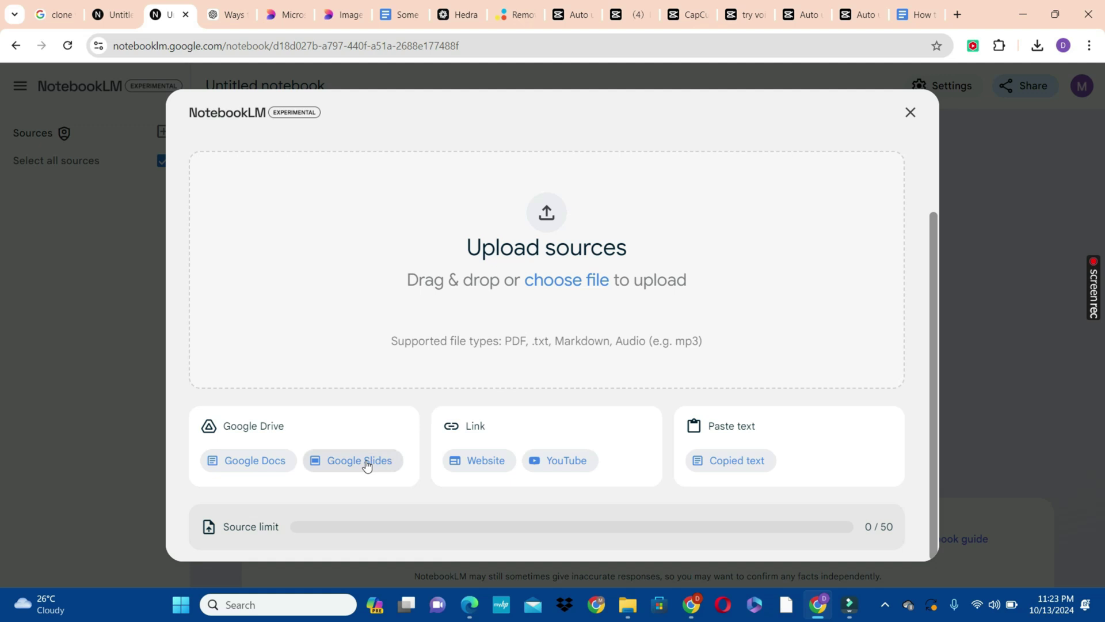
click(367, 463)
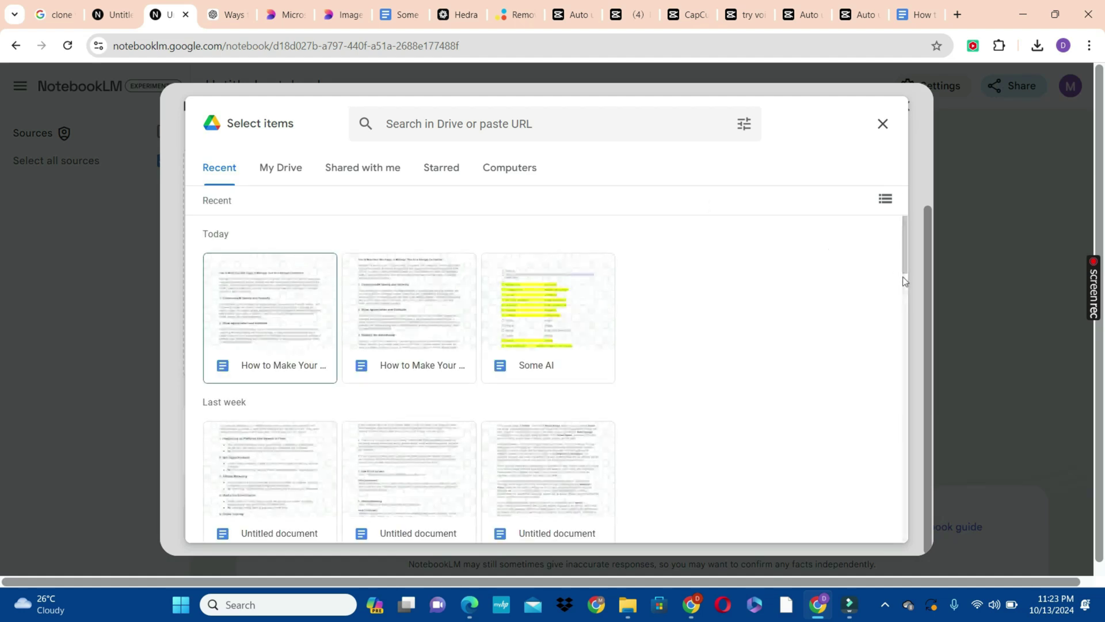
drag(905, 256, 919, 570)
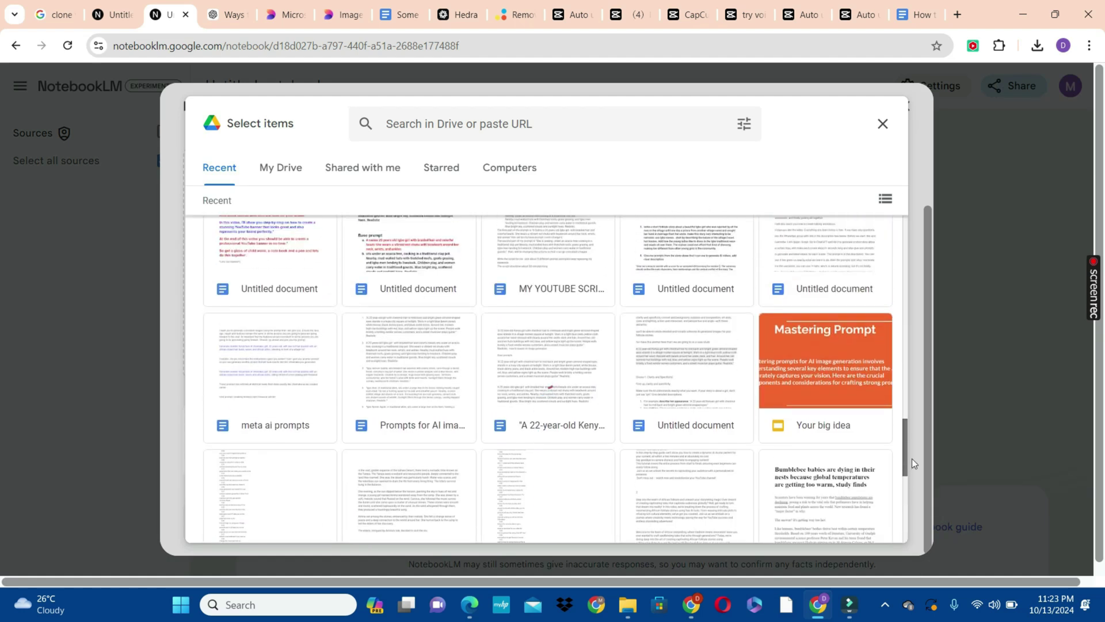
scroll(838, 287, down, 1)
click(838, 286)
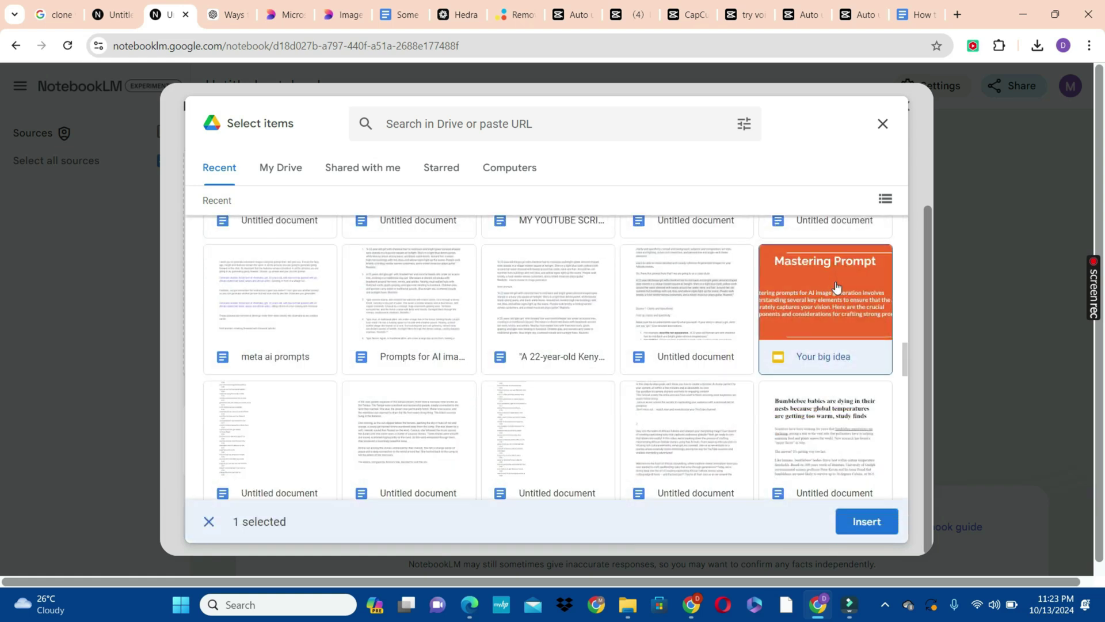
click(866, 521)
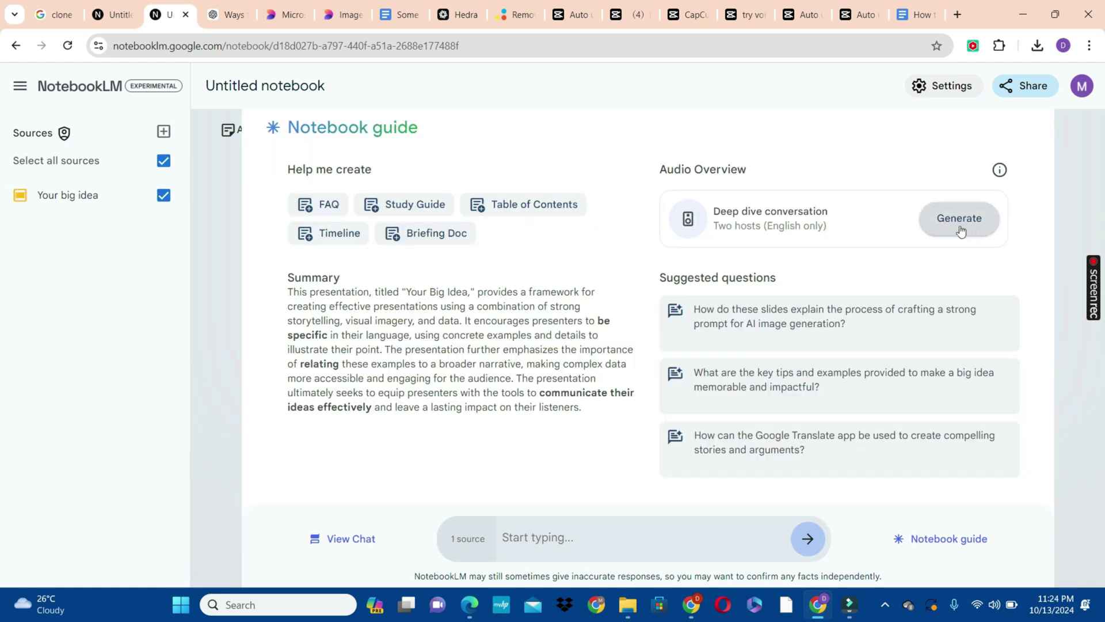
Start the Your big idea audio overview and download the marriage audio overview as a WAV file.
click(958, 218)
key(ctrl+Page_Up)
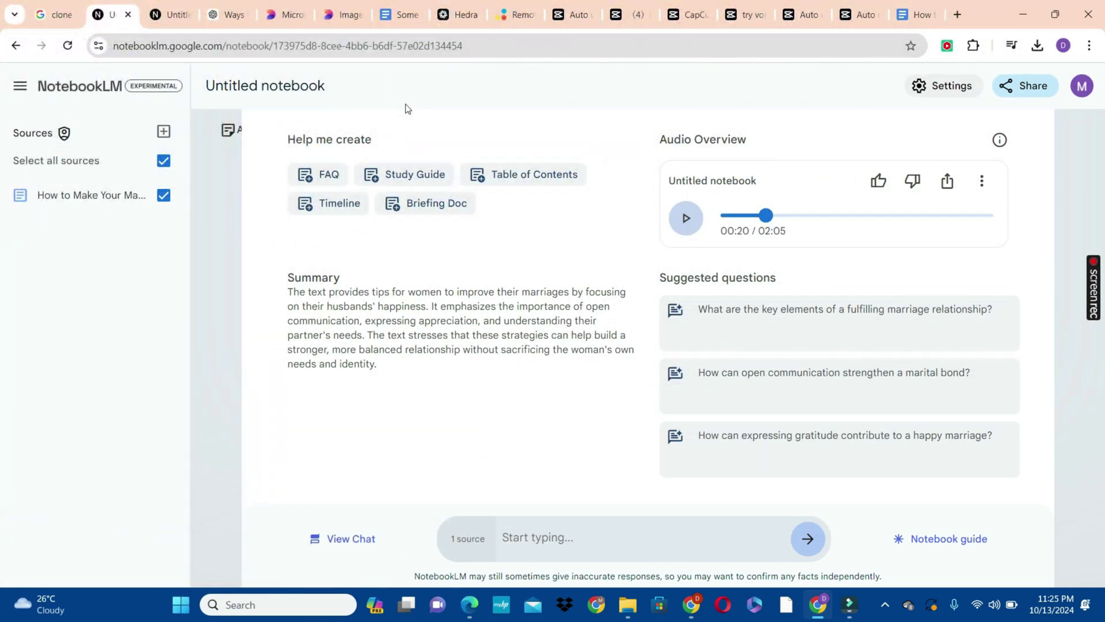
click(985, 190)
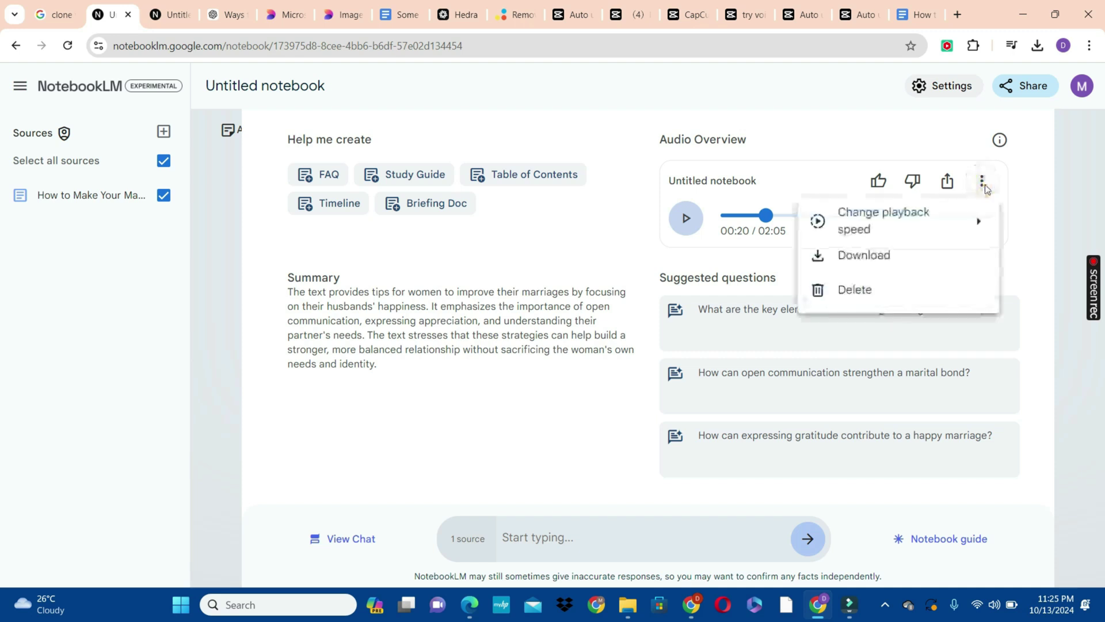
click(886, 254)
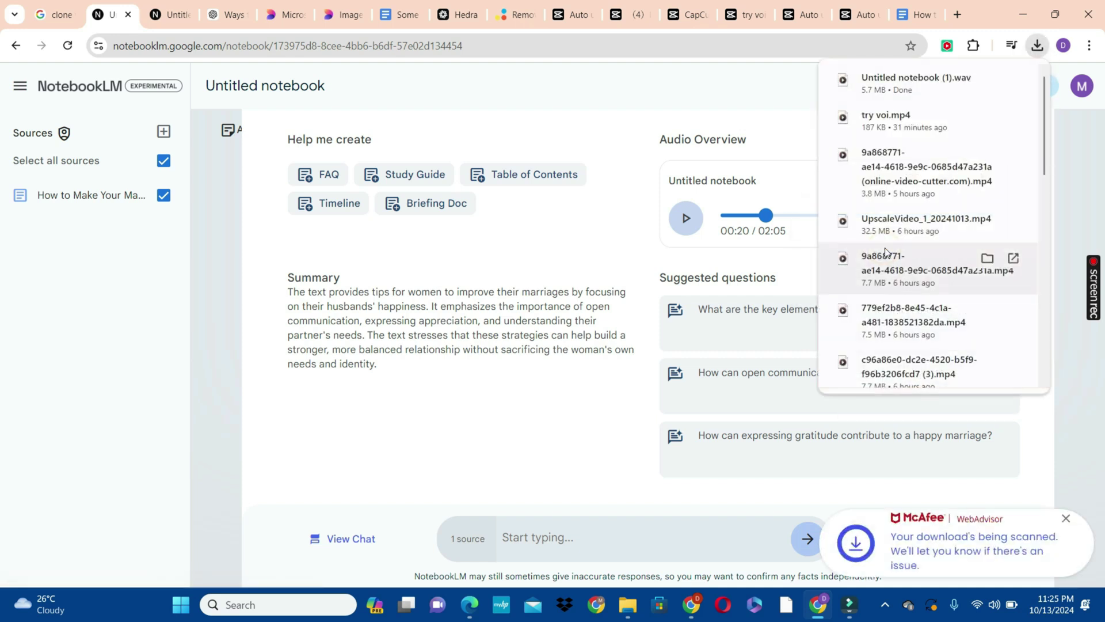
click(562, 95)
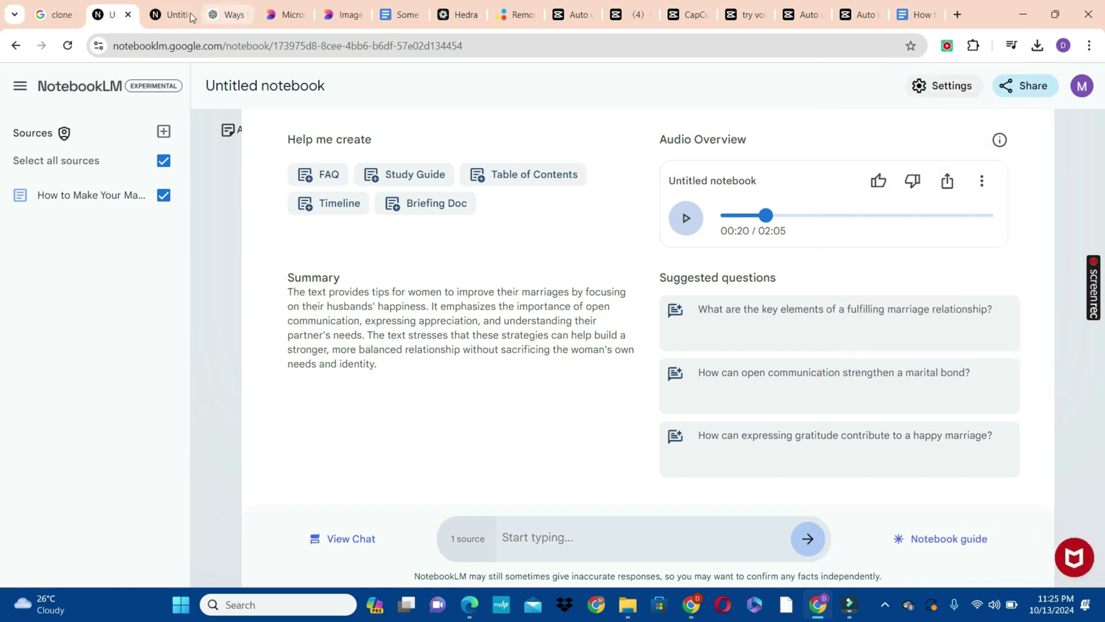
Check the Your big idea audio progress, then start another new notebook.
click(171, 18)
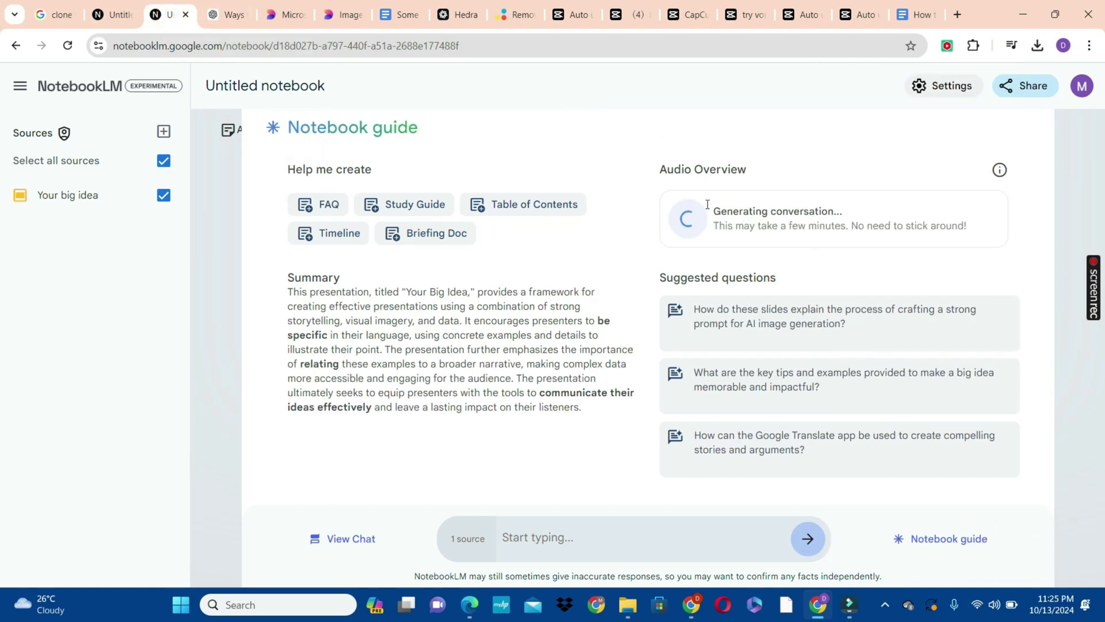
click(112, 14)
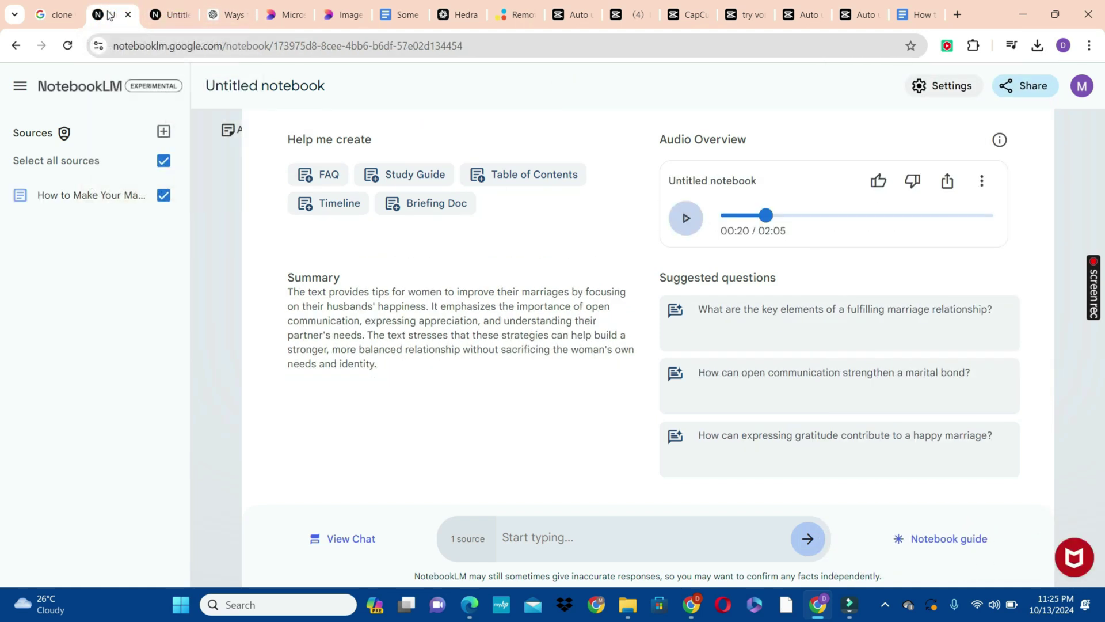
click(86, 91)
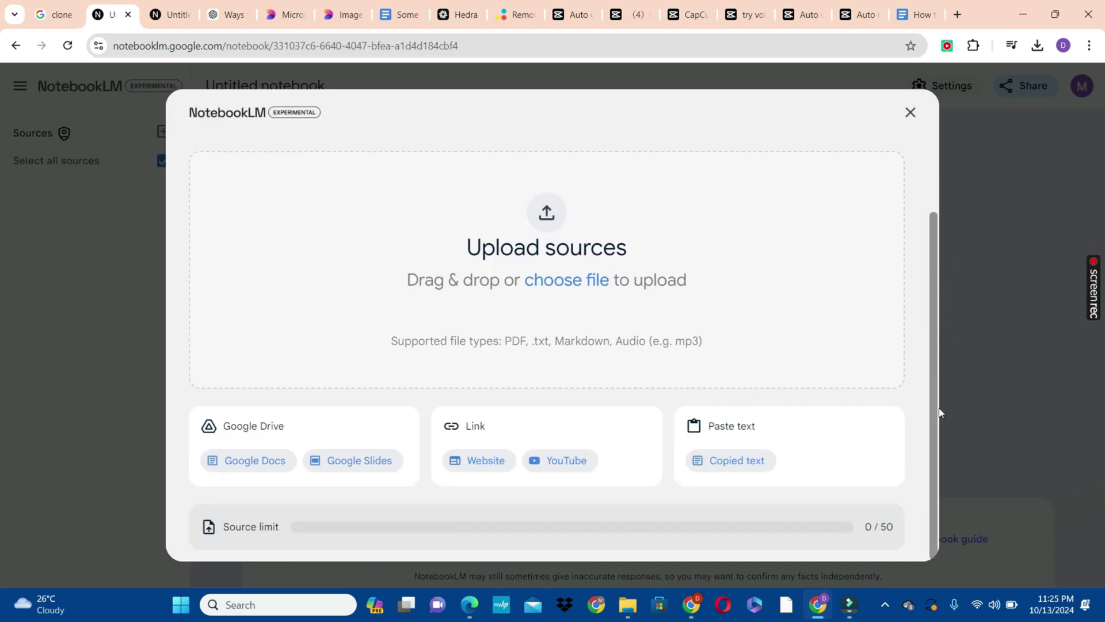
Abandon the website link form and create another new notebook from the Notebooks list.
click(496, 469)
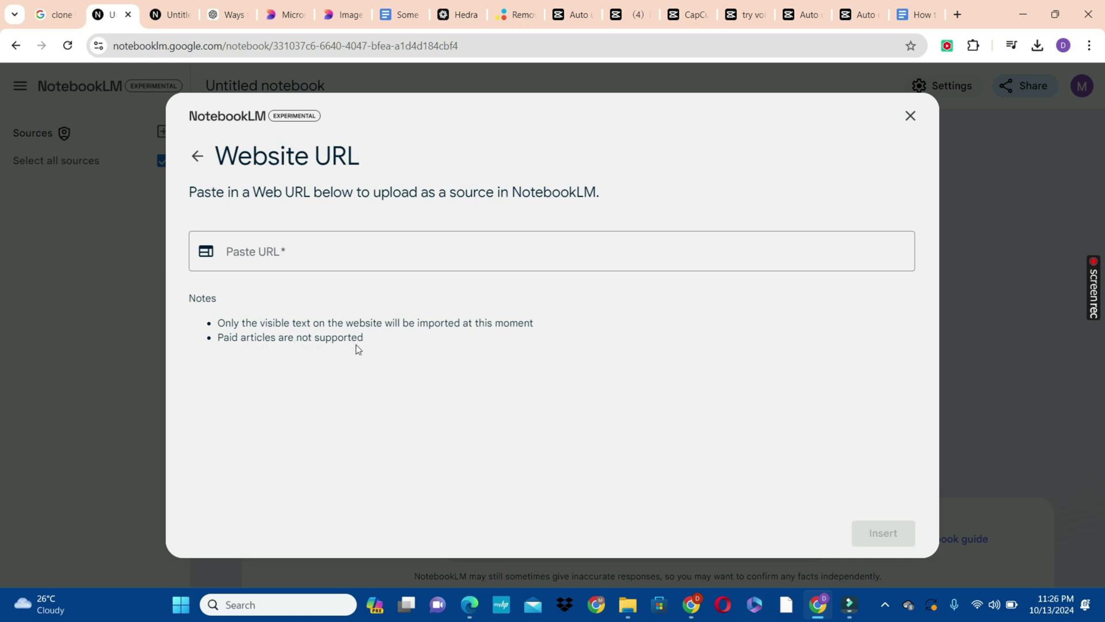
click(909, 116)
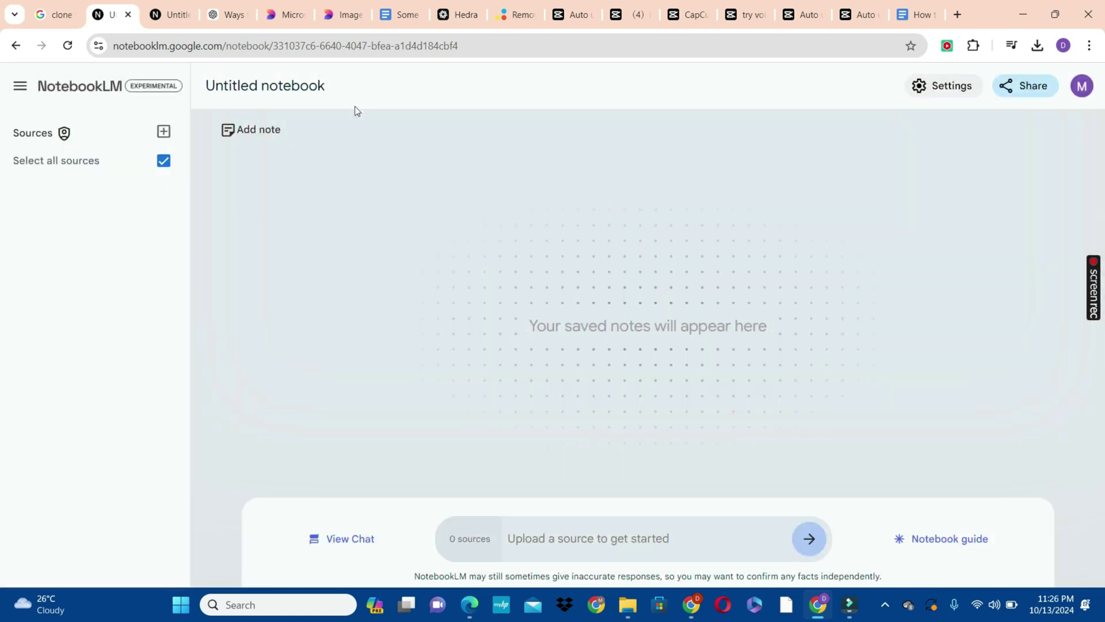
click(92, 86)
click(190, 253)
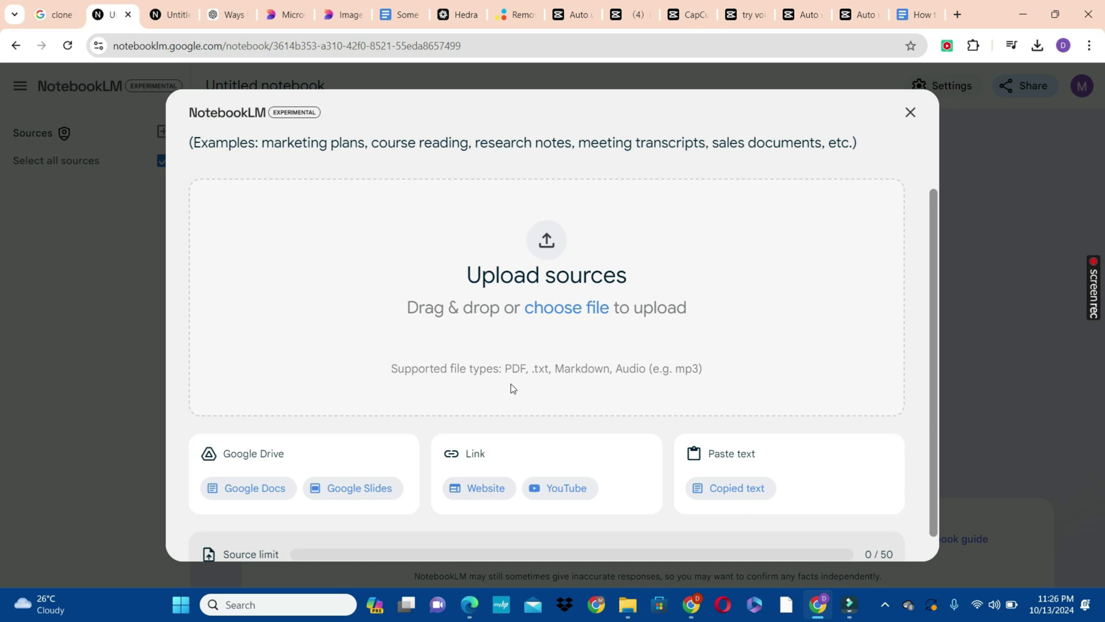
Bring up the YouTube source form and switch to the YouTube Studio window.
click(566, 487)
click(197, 151)
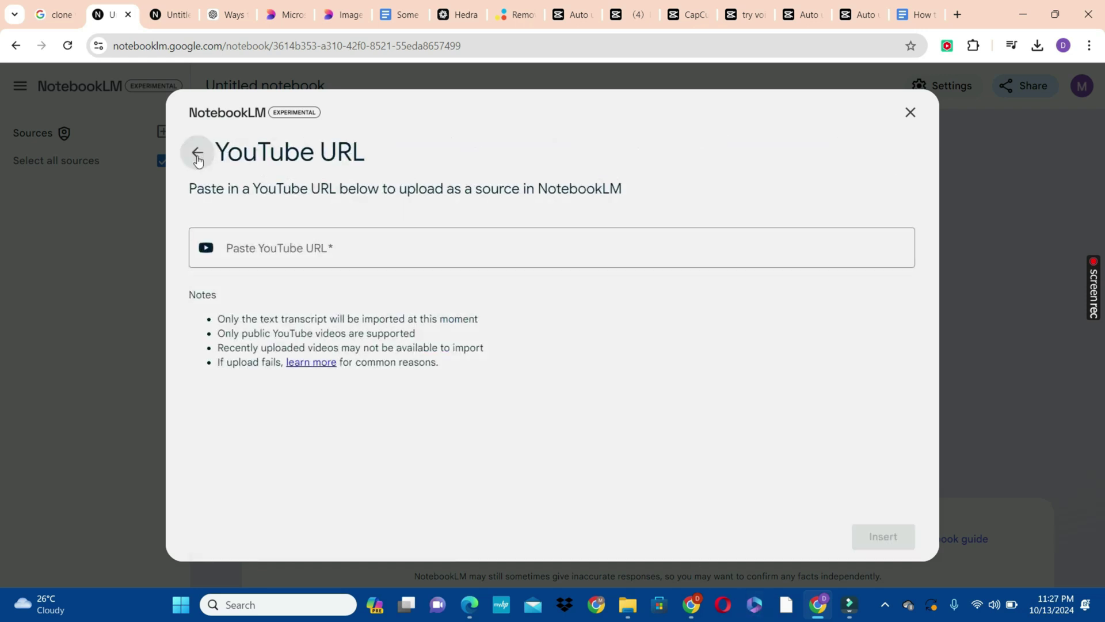
click(556, 557)
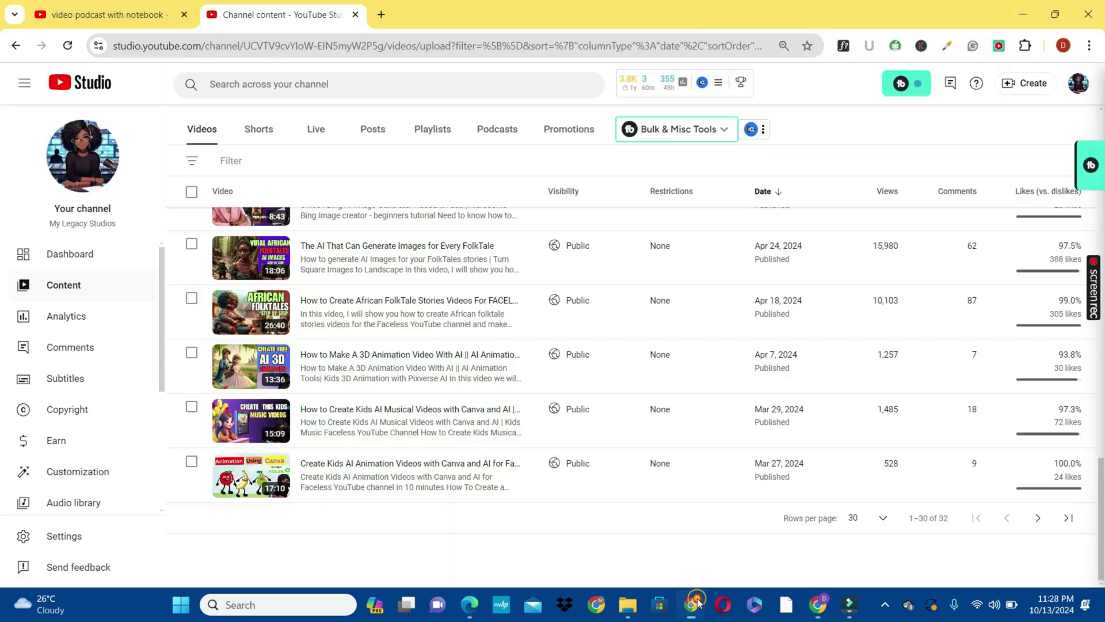
click(691, 604)
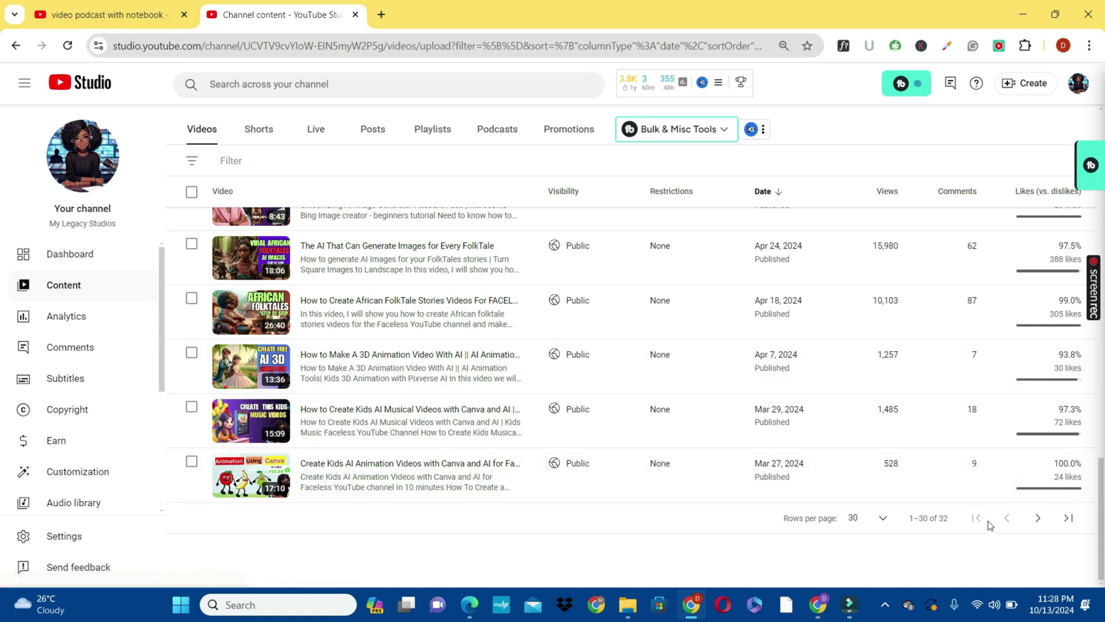
Copy the shareable link of the 'Create new trending images with AI' video into NotebookLM's link field.
click(1037, 518)
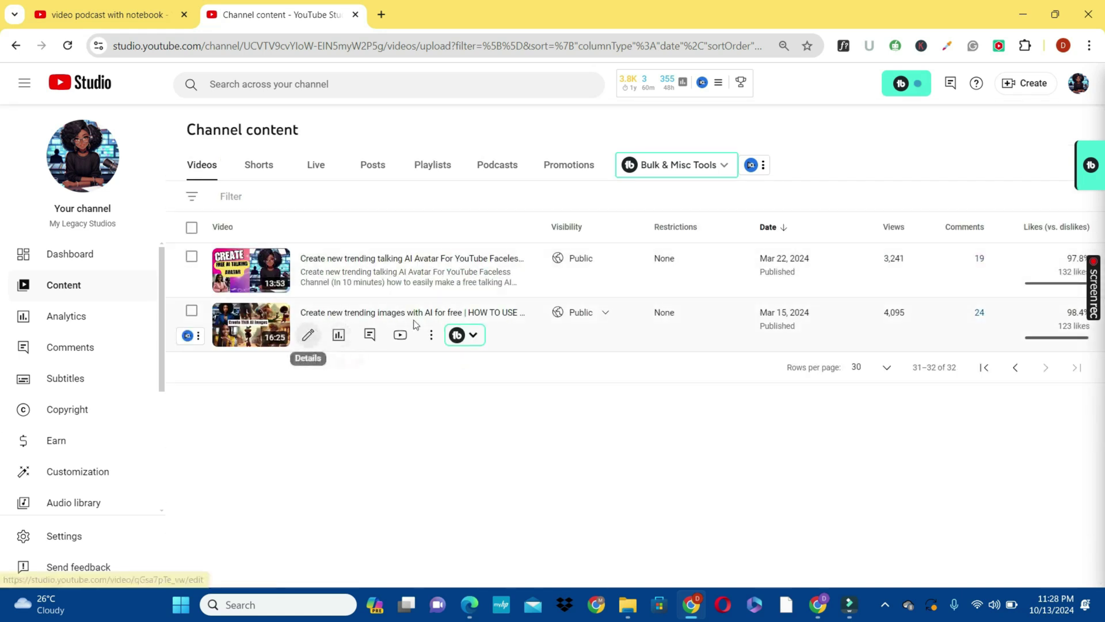
click(431, 335)
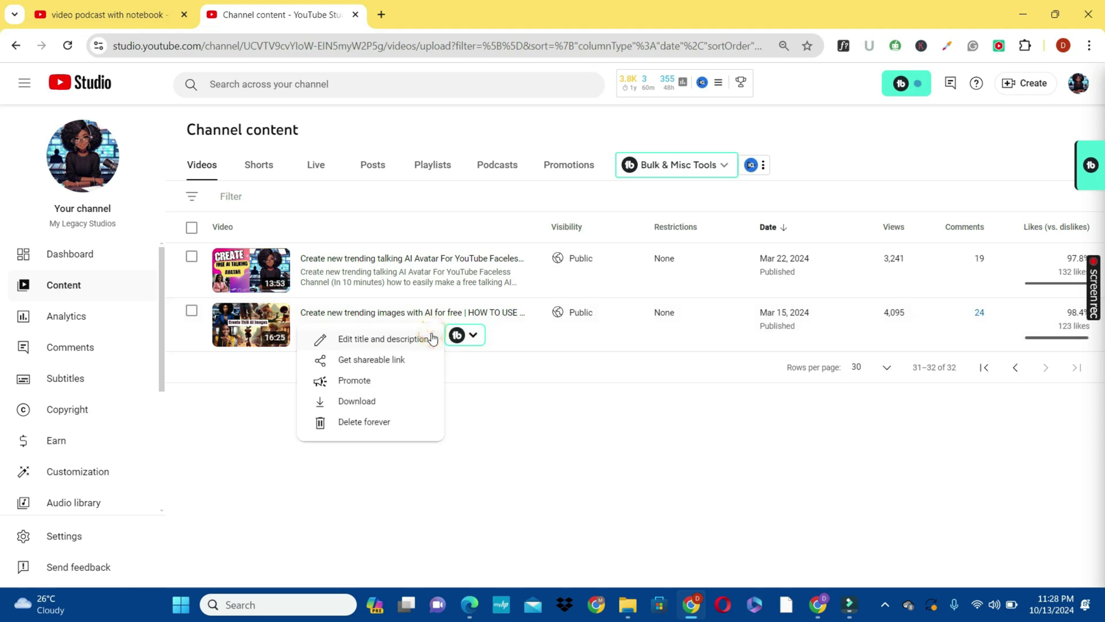
click(386, 360)
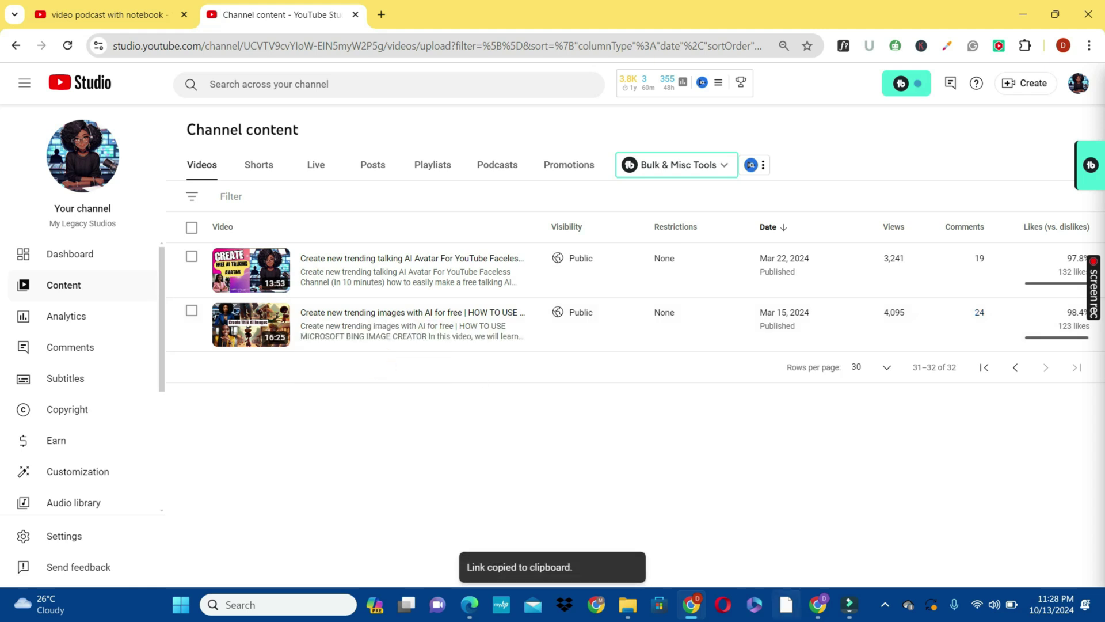
click(816, 605)
click(264, 240)
Insert the pasted YouTube link, generate its audio overview, and play the Your big idea overview.
key(ctrl+v)
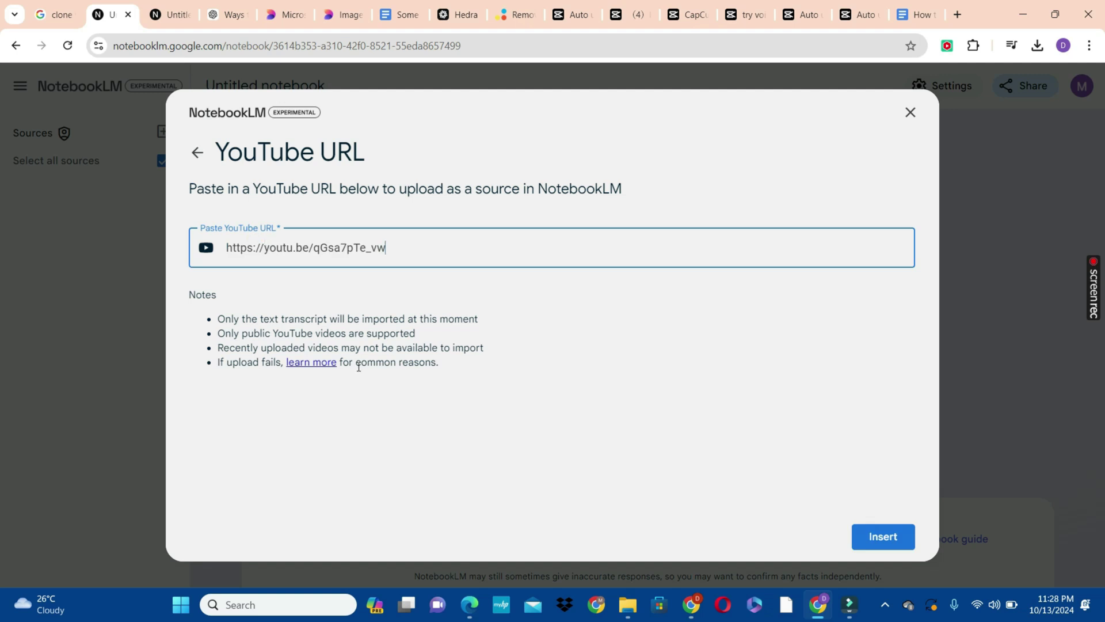
click(886, 537)
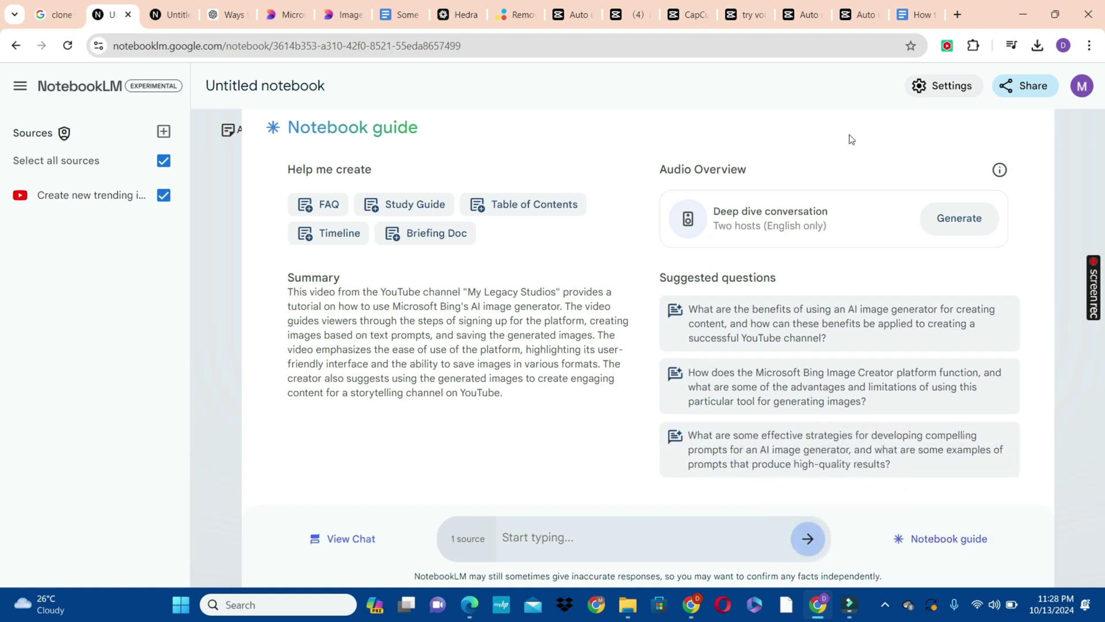
click(975, 225)
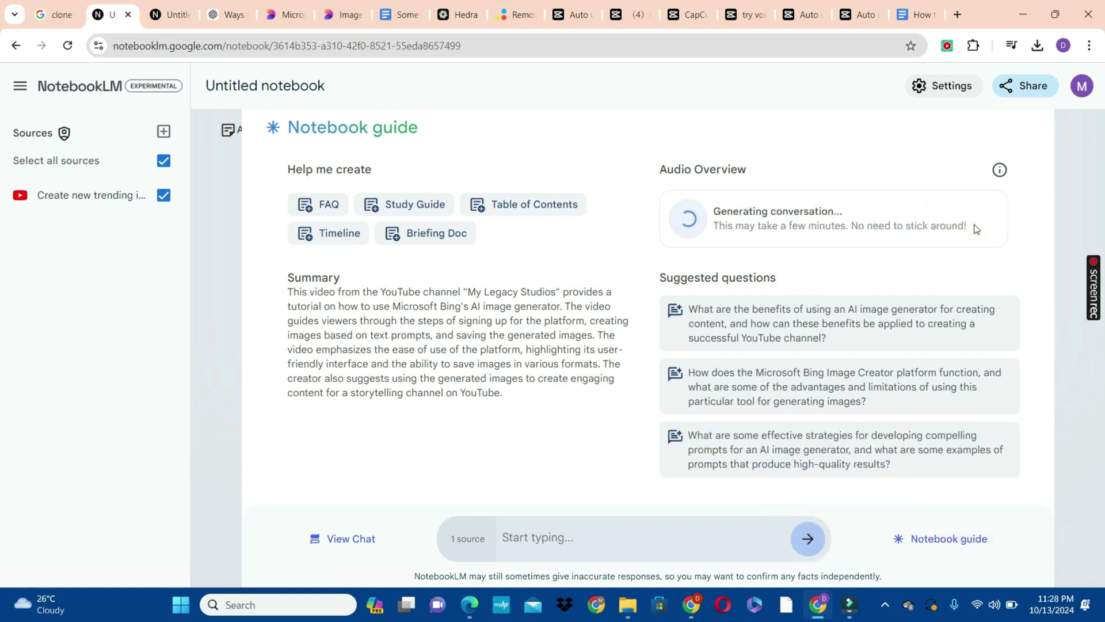
click(156, 16)
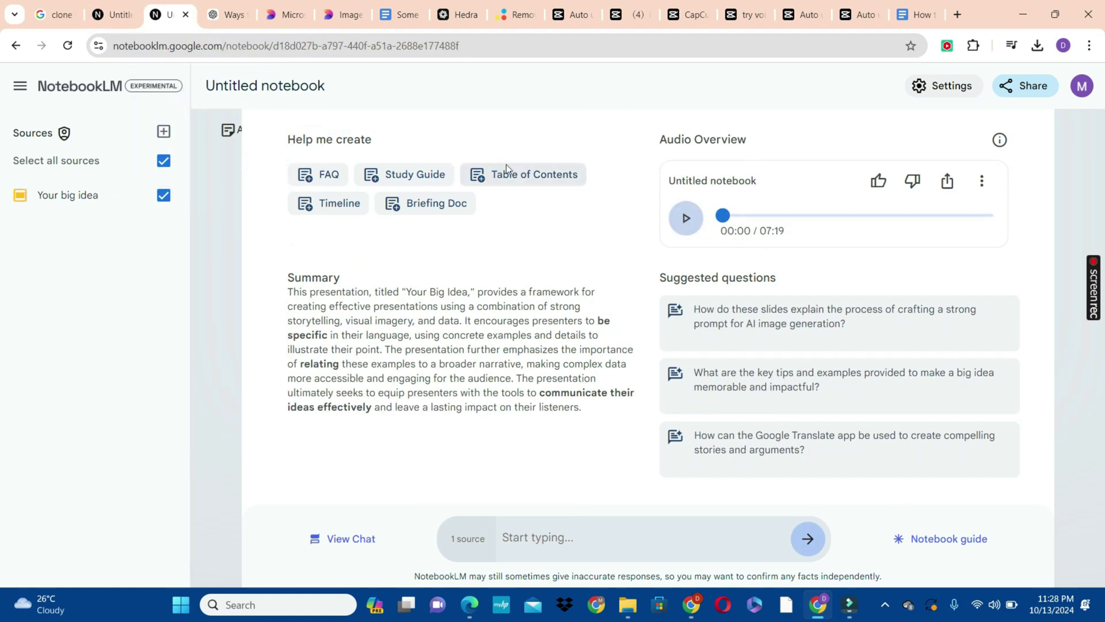
click(686, 218)
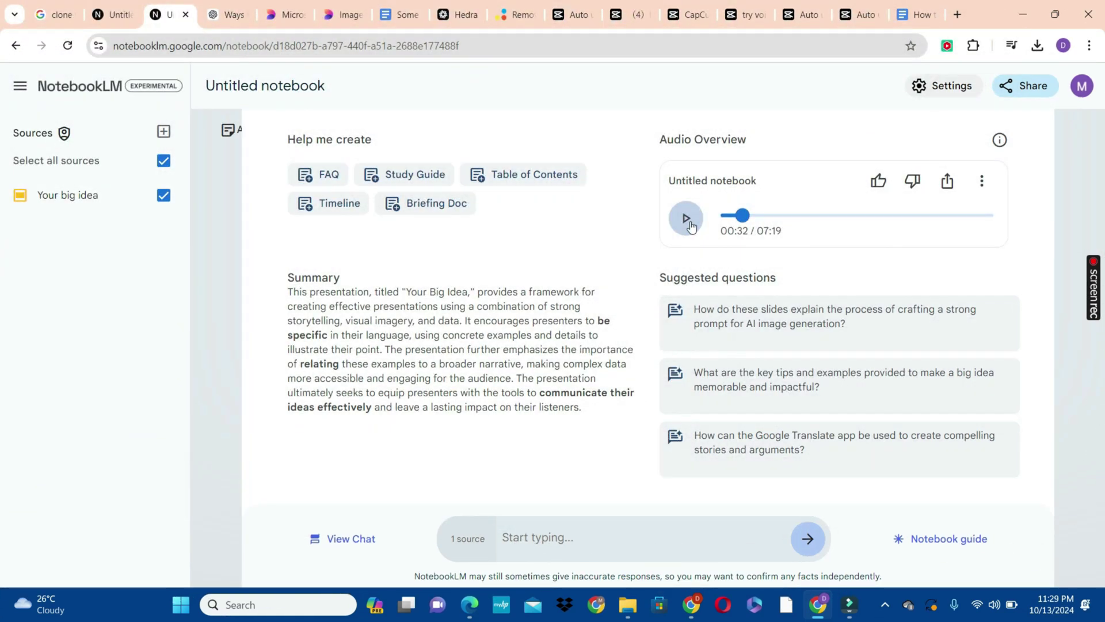
Download the Your big idea audio overview as a 20.1 MB WAV, then check the YouTube notebook.
click(983, 183)
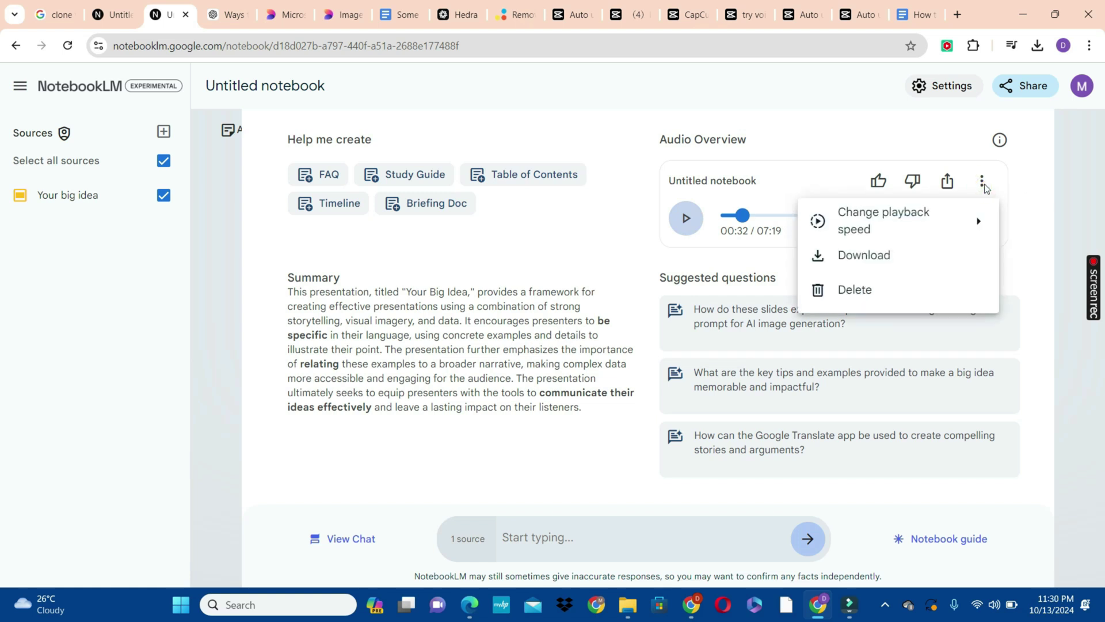
click(888, 257)
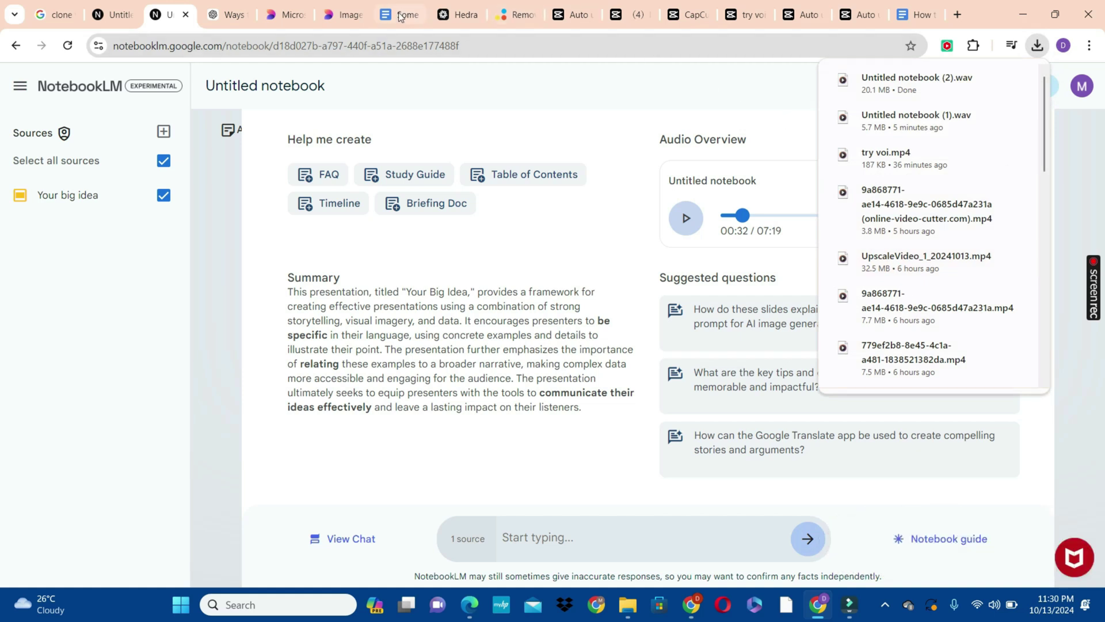
click(115, 14)
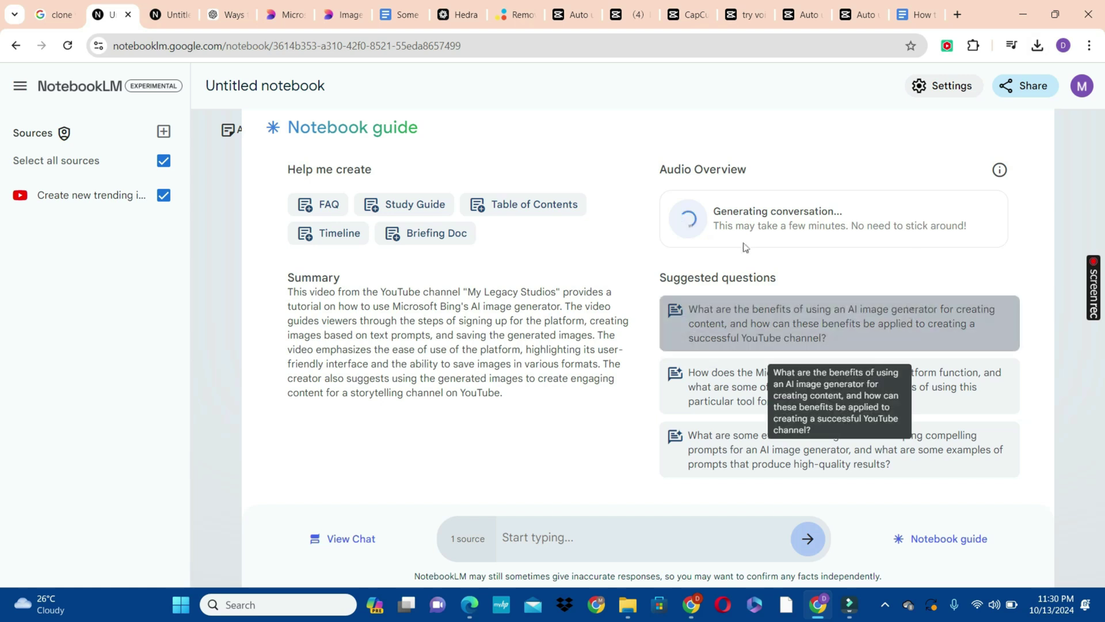
click(169, 19)
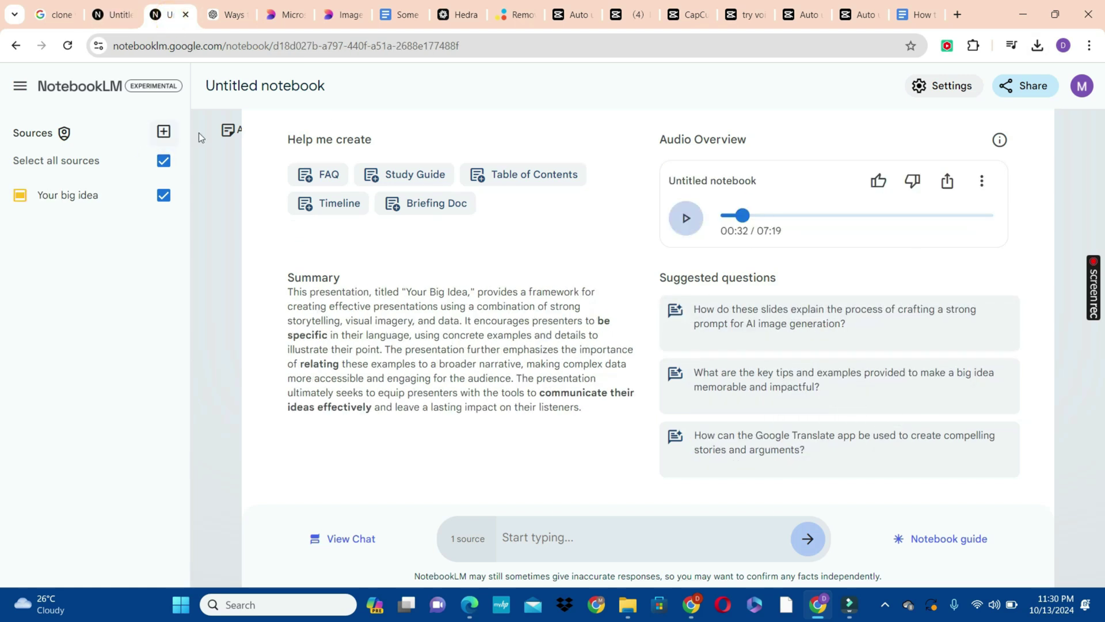
Create a new notebook from the Notebooks list.
click(85, 91)
click(145, 235)
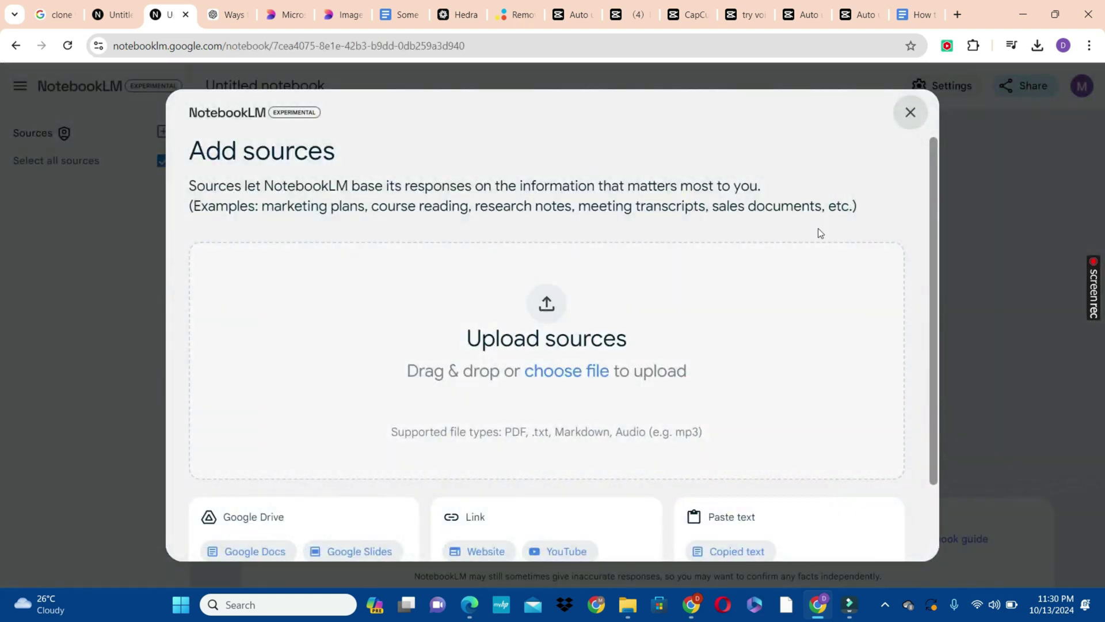
scroll(936, 461, down, 2)
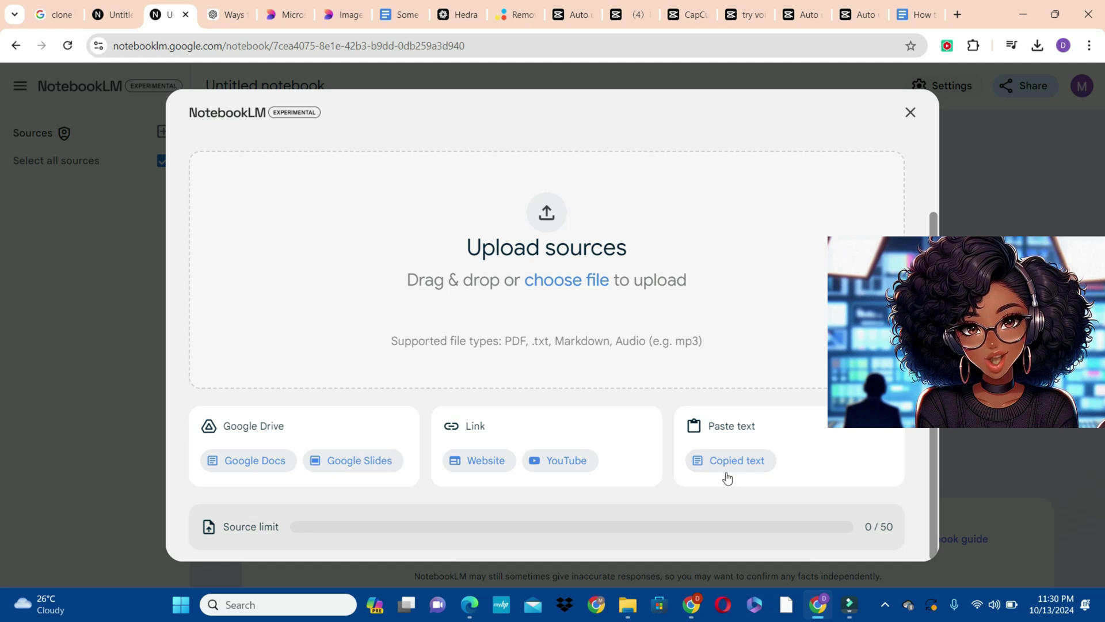
Copy the money-making text from the Google Doc and insert it as a pasted-text source.
key(ctrl+7)
right_click(434, 434)
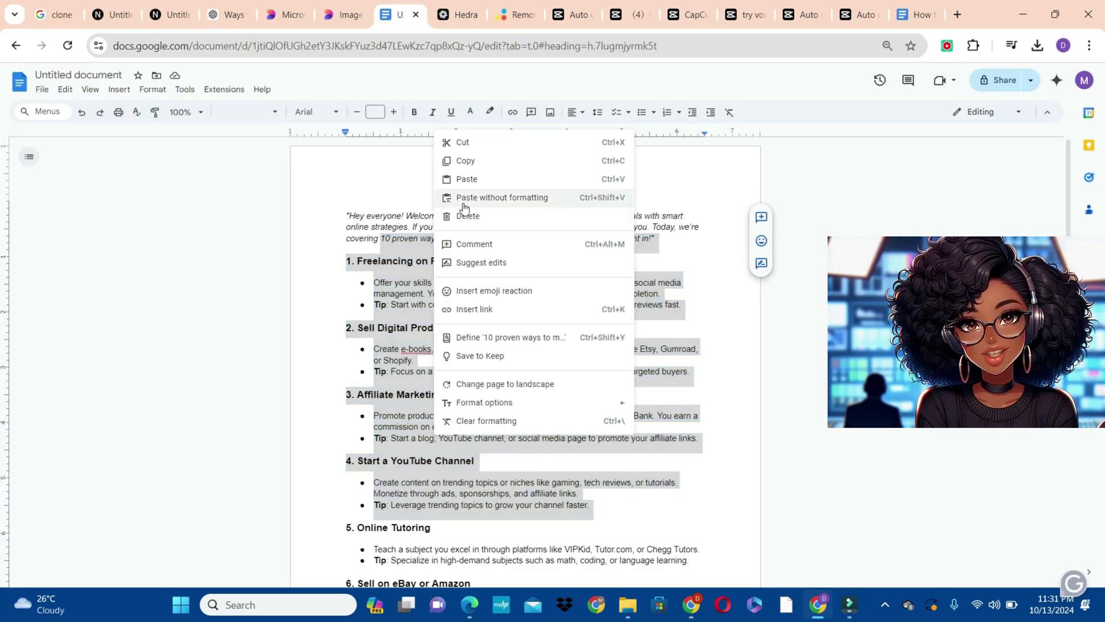
click(500, 160)
click(168, 14)
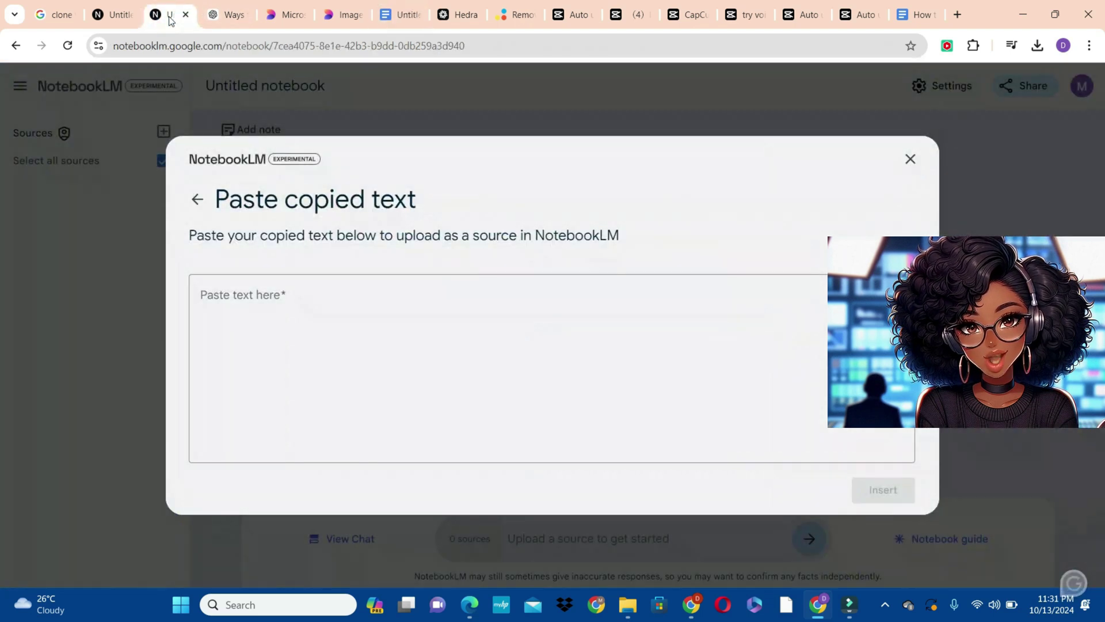
click(273, 295)
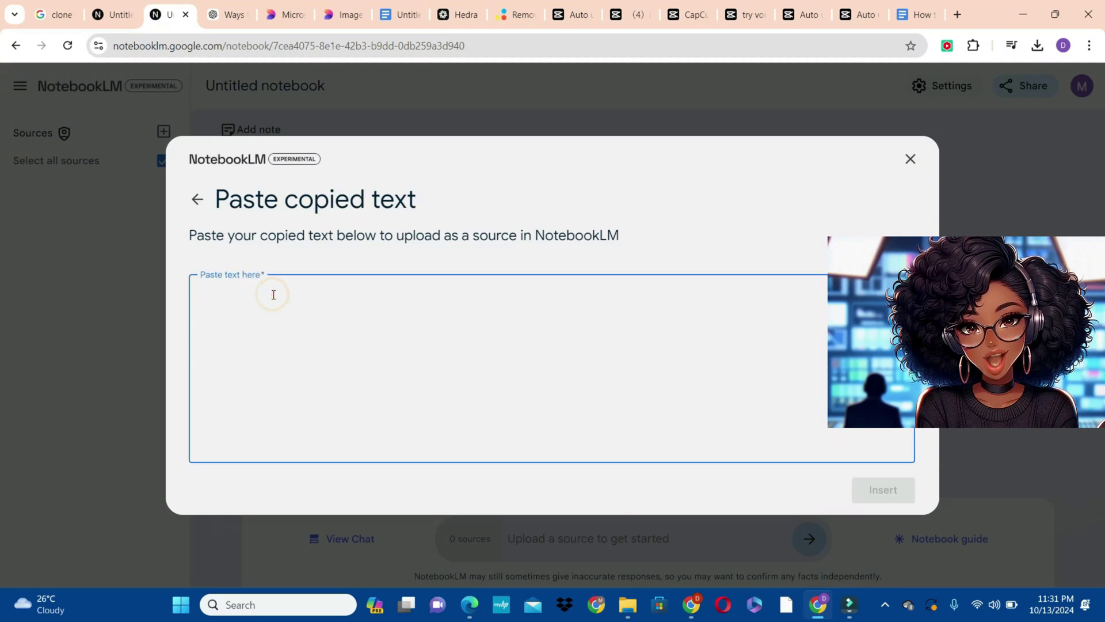
key(ctrl+v)
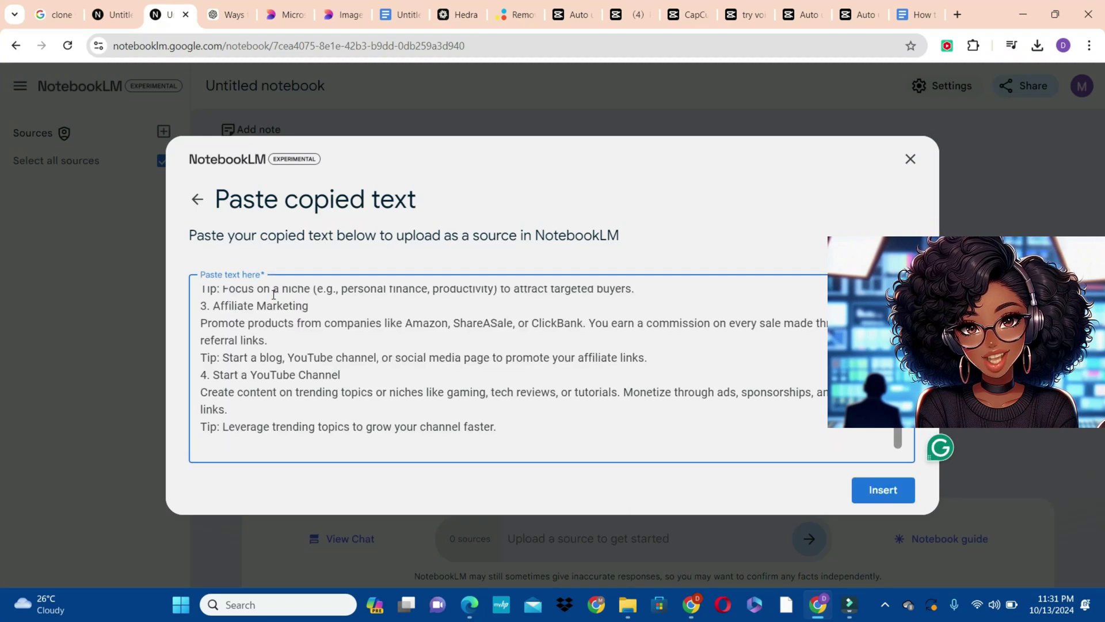
click(880, 488)
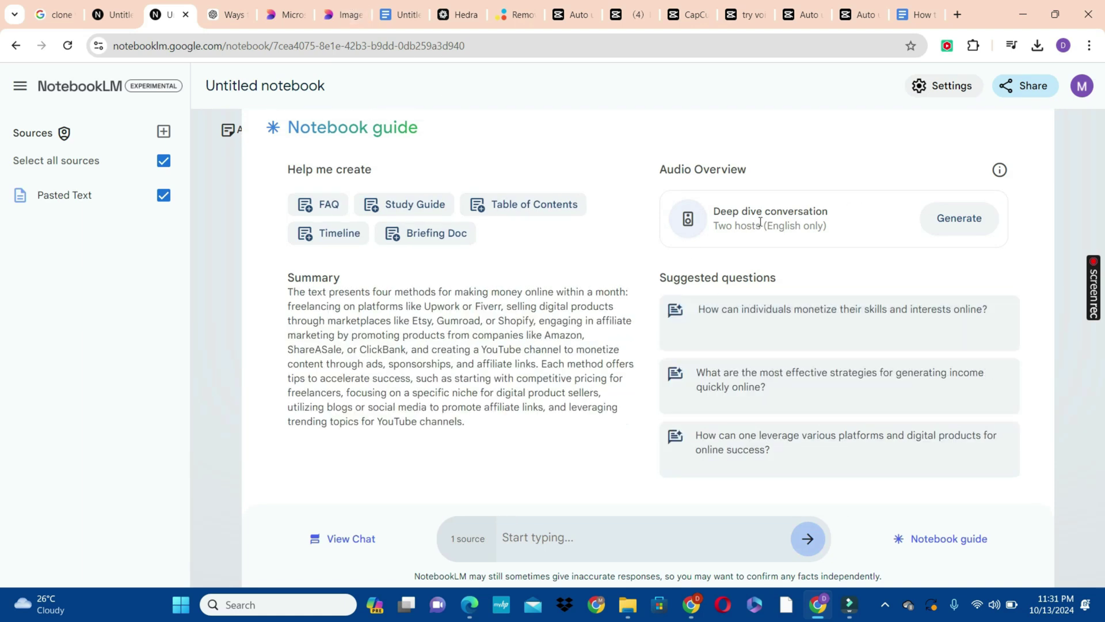
Generate the money-making notebook's audio overview, then return to the YouTube notebook.
click(953, 231)
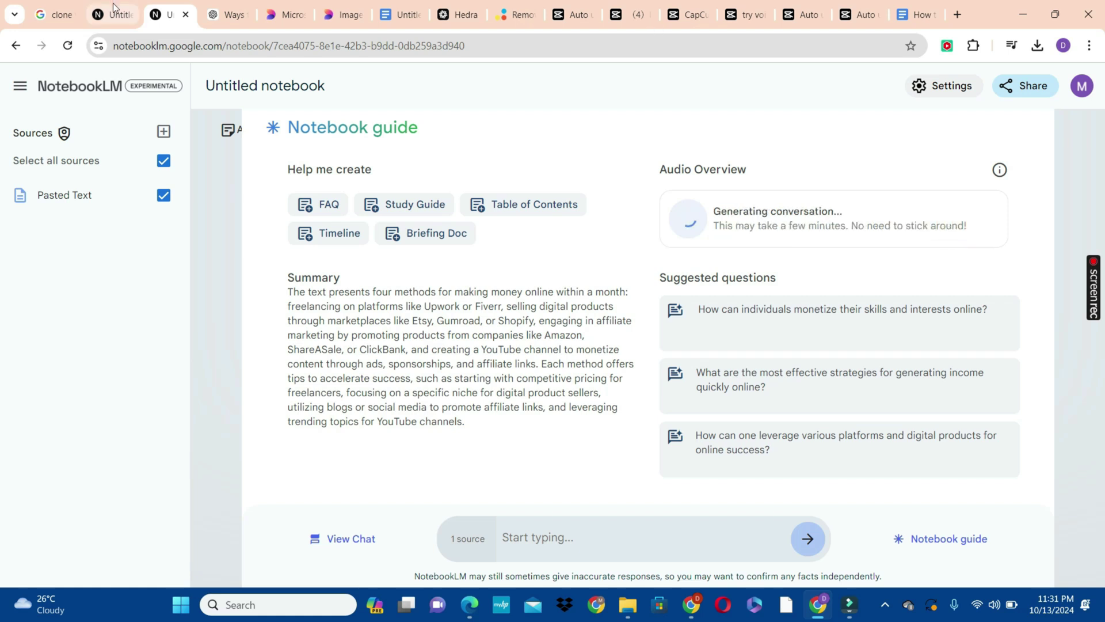
key(ctrl+shift+Tab)
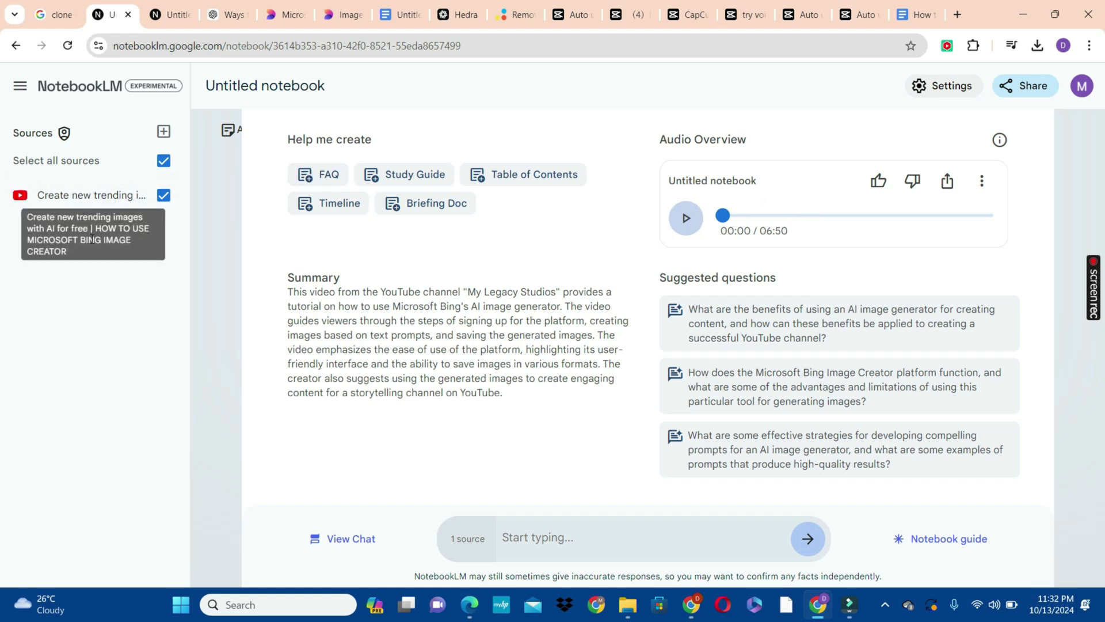
Download the YouTube notebook's audio overview as a WAV file.
click(694, 233)
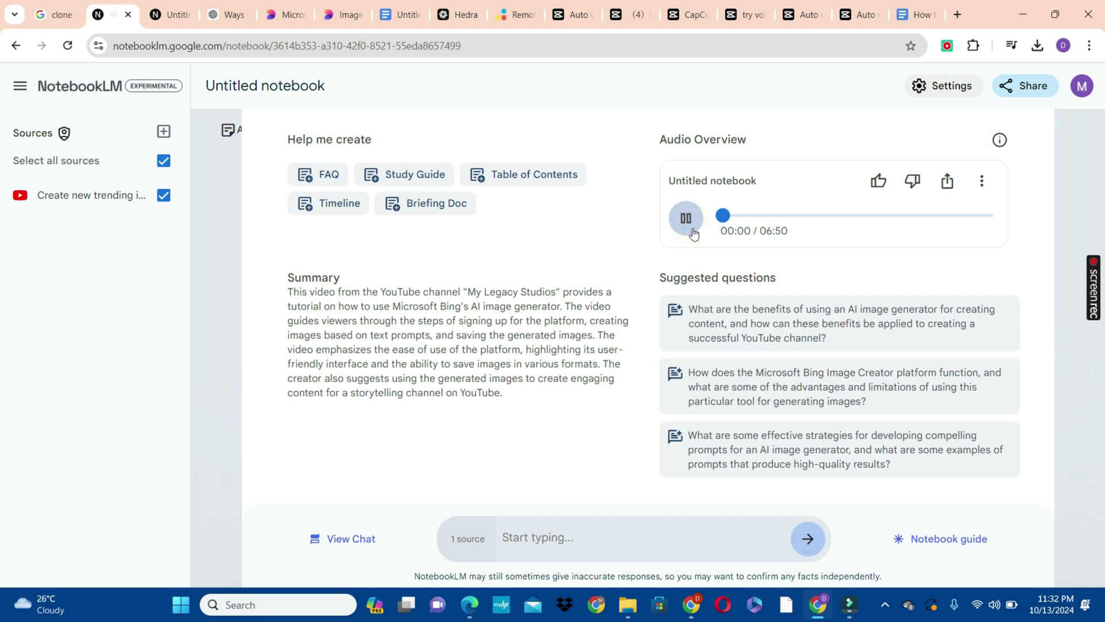
click(693, 233)
click(767, 216)
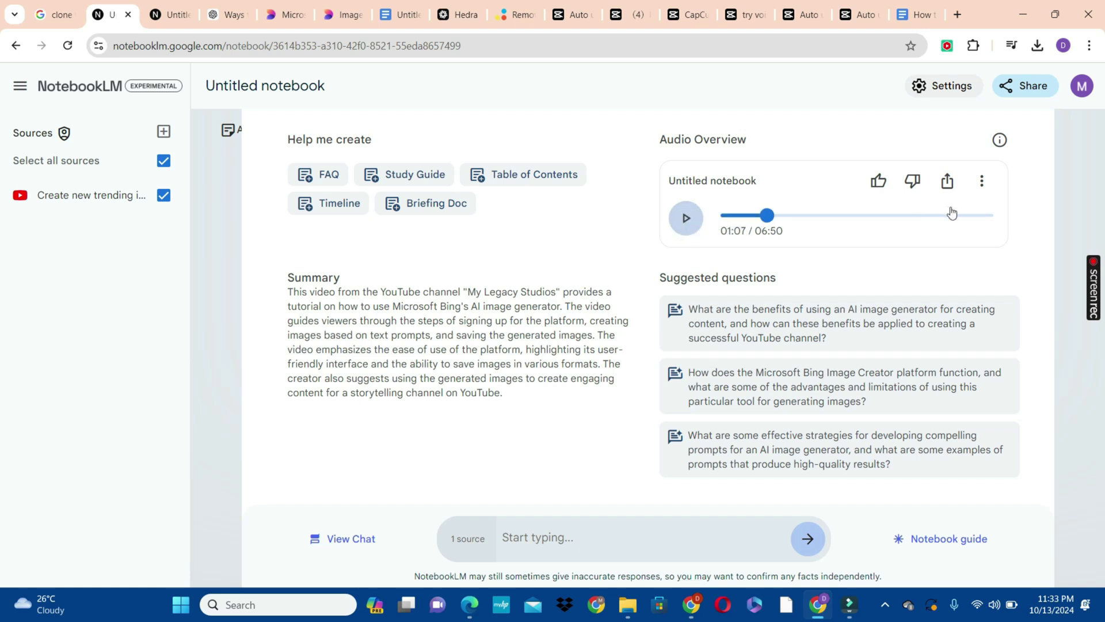
click(983, 183)
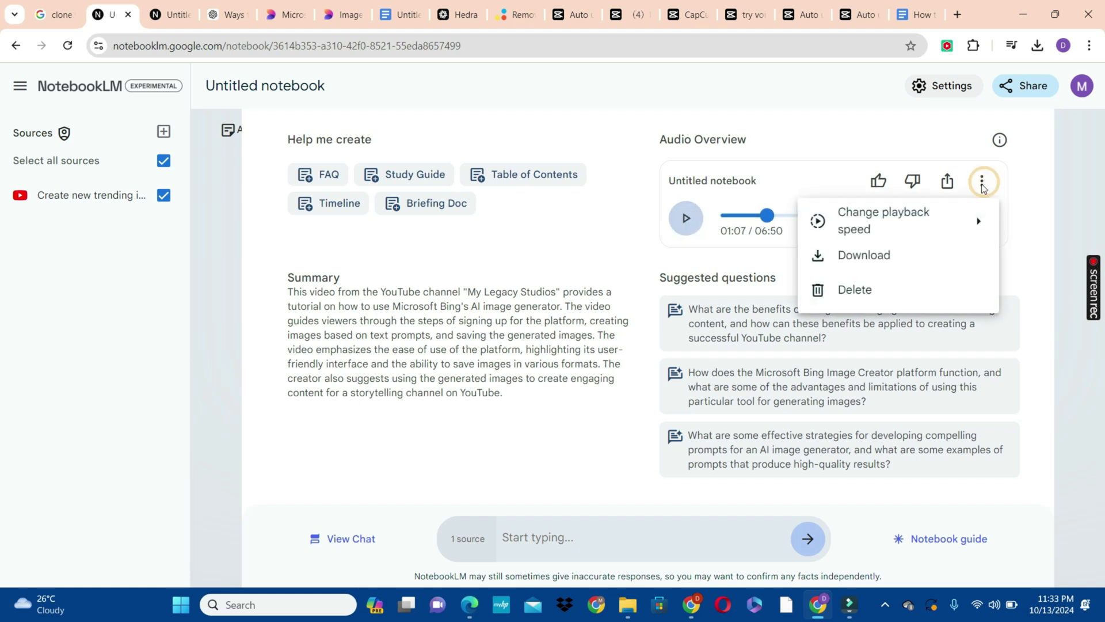
click(852, 256)
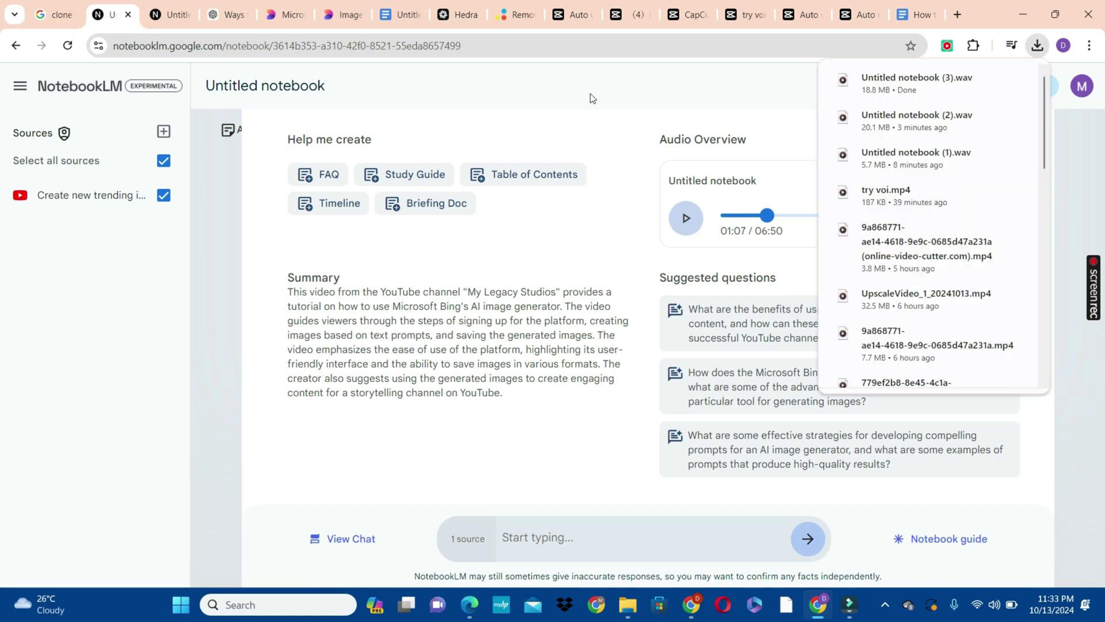
mouse_move(113, 210)
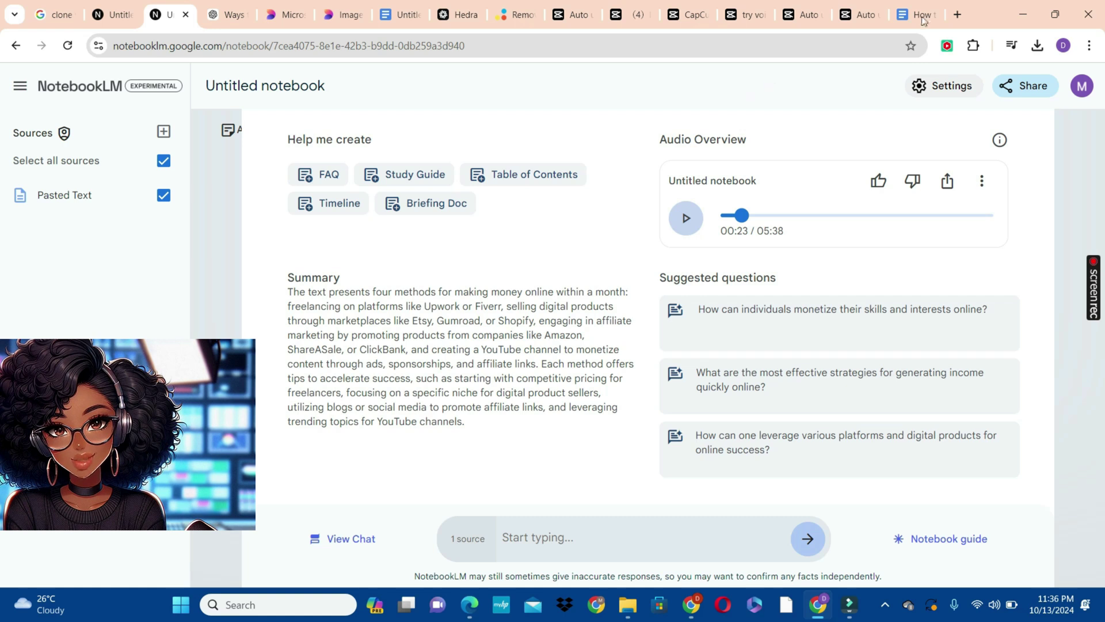
Search Google for 'books on financial literacy' and open the Your Money Or Your Life result.
click(958, 14)
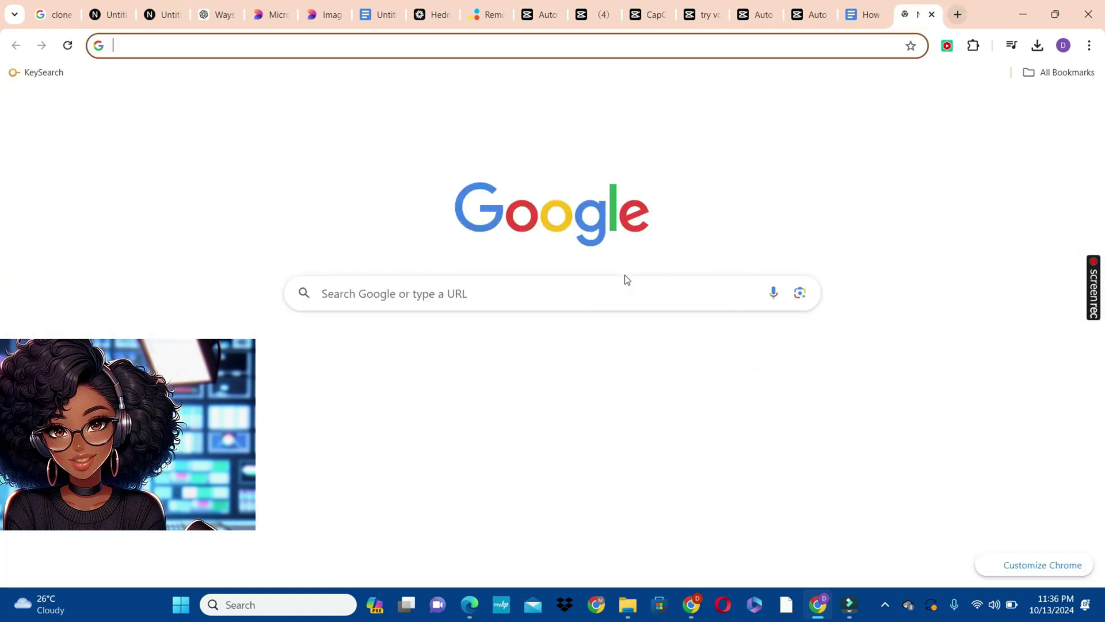
click(469, 301)
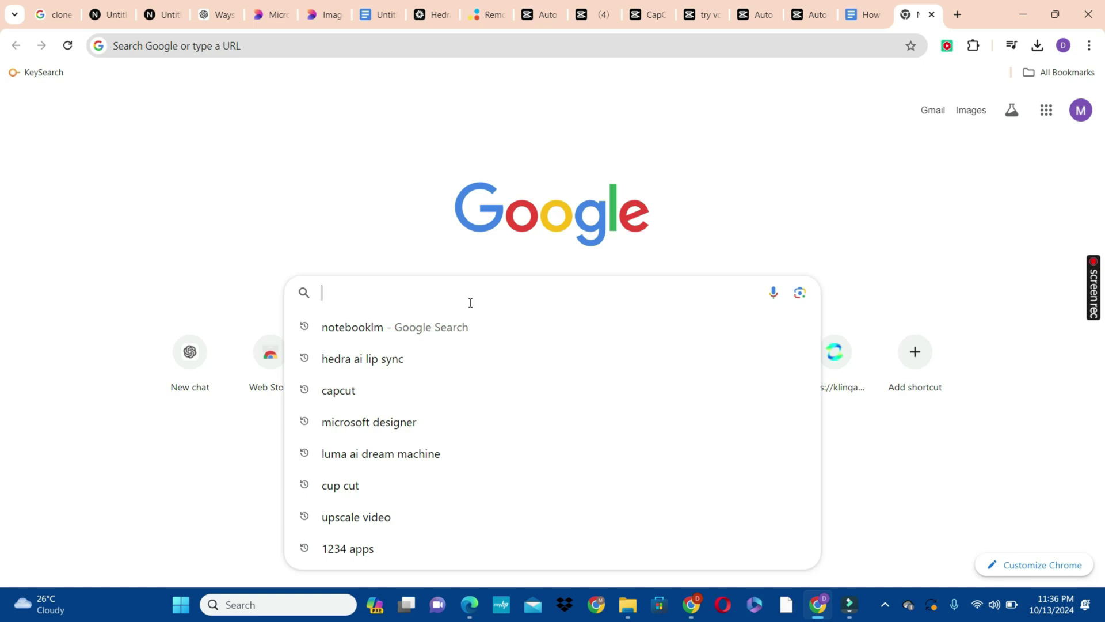
text(books on)
click(412, 358)
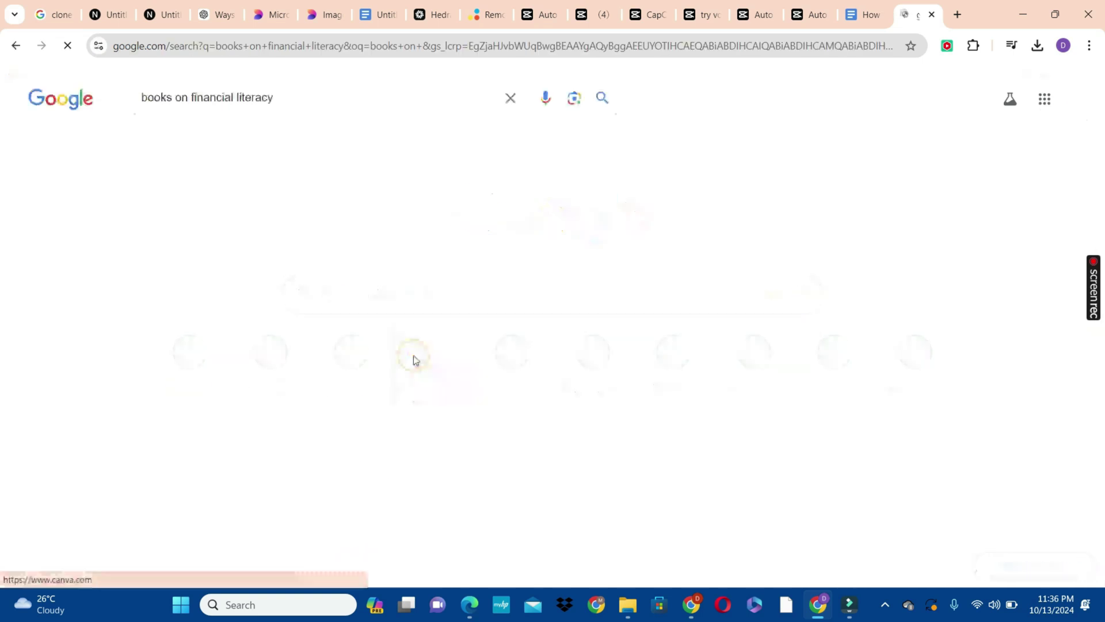
click(213, 259)
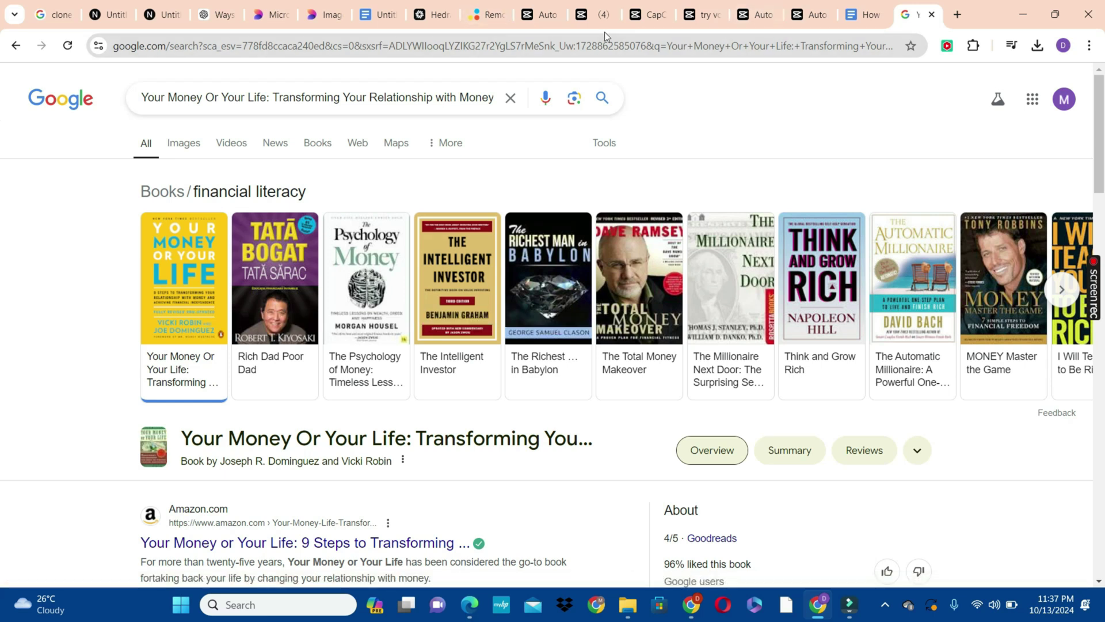
click(219, 14)
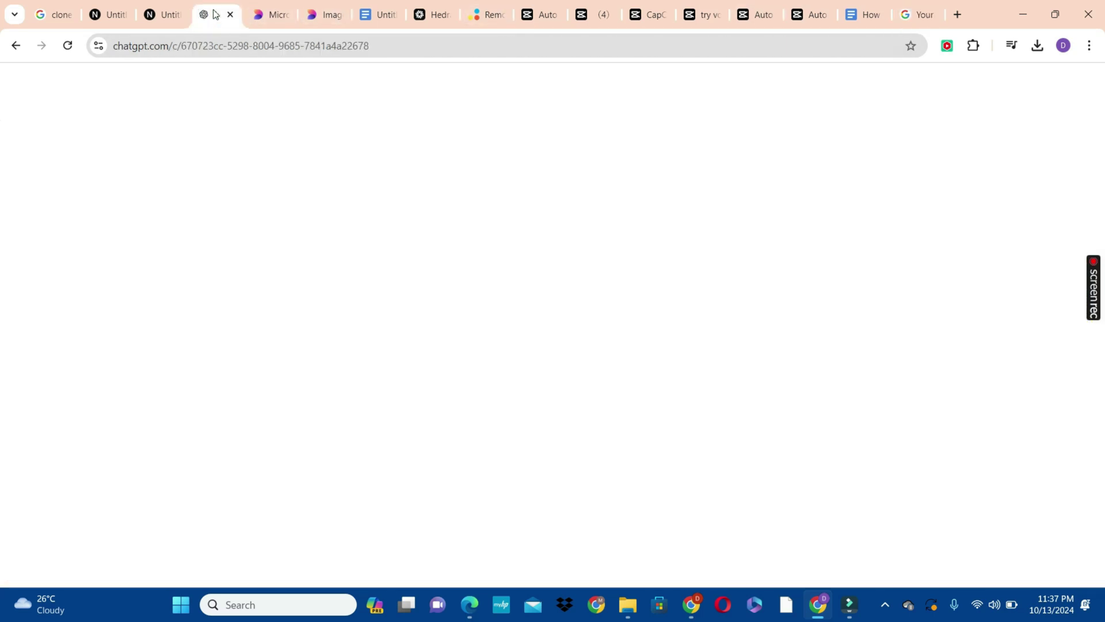
Read ChatGPT's 'make your man happy' marriage article and bring up its Google Docs copy.
mouse_move(1100, 218)
mouse_down()
mouse_move(1100, 259)
mouse_move(1098, 219)
mouse_up()
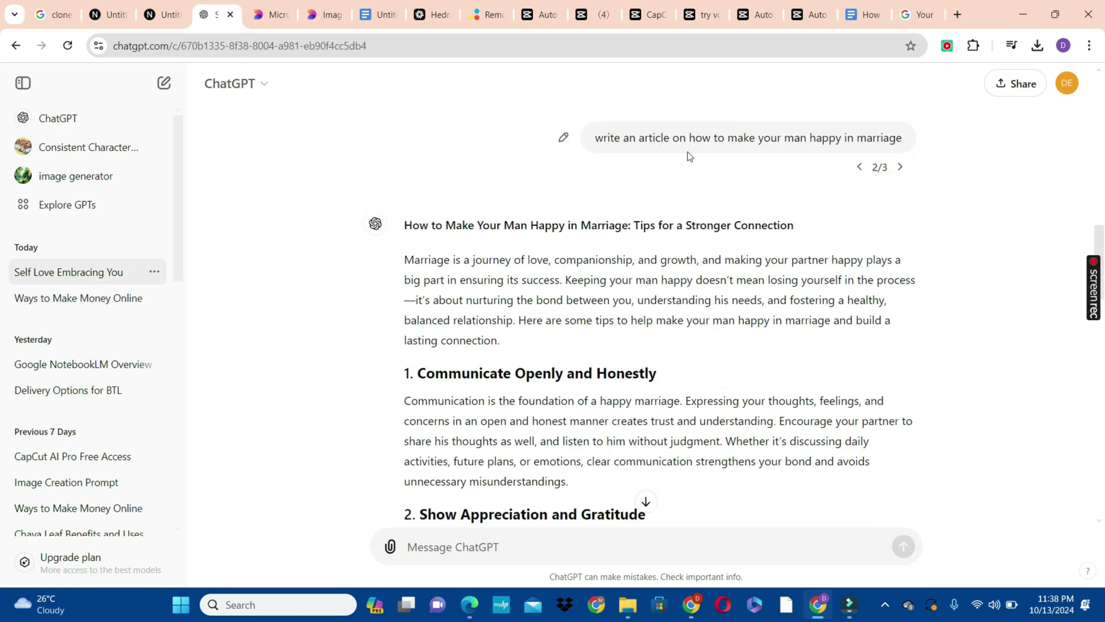
click(382, 16)
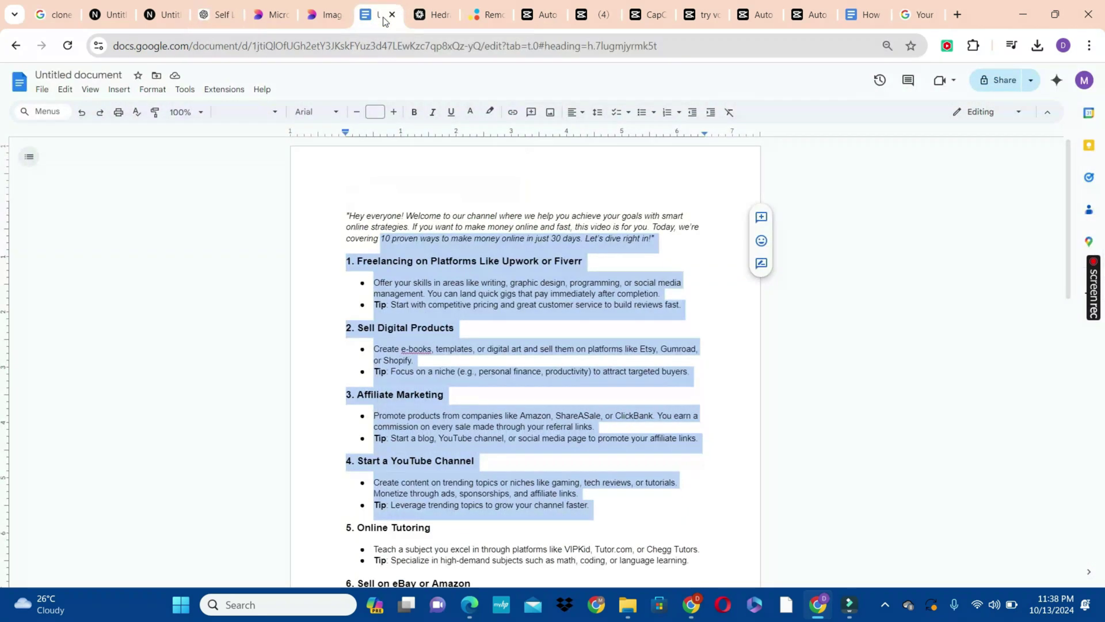
drag(219, 14, 908, 15)
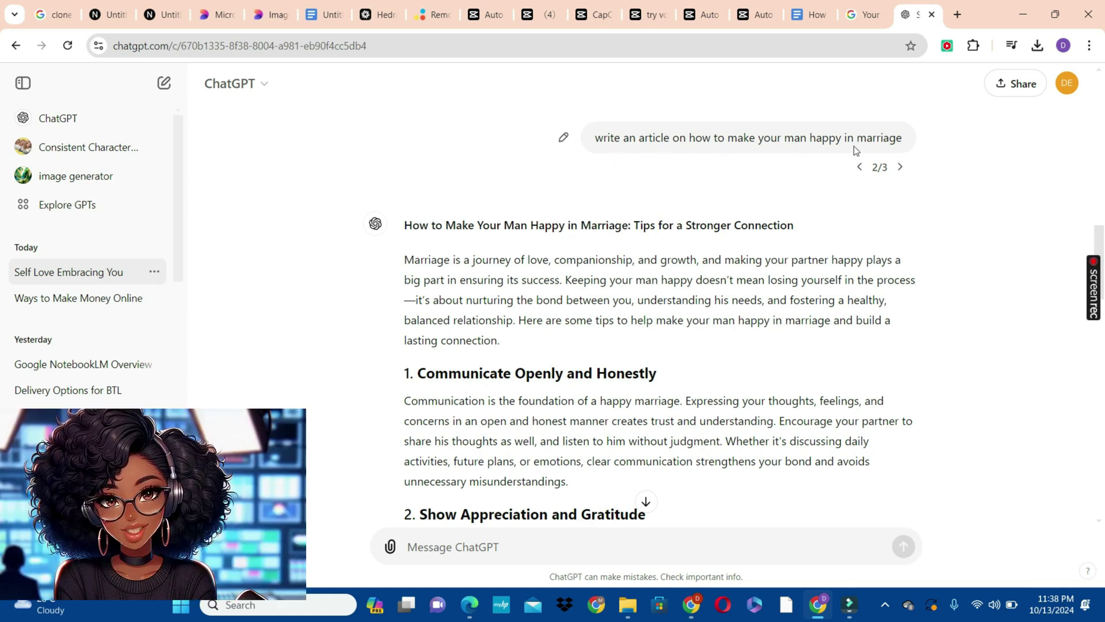
drag(1098, 233, 1102, 458)
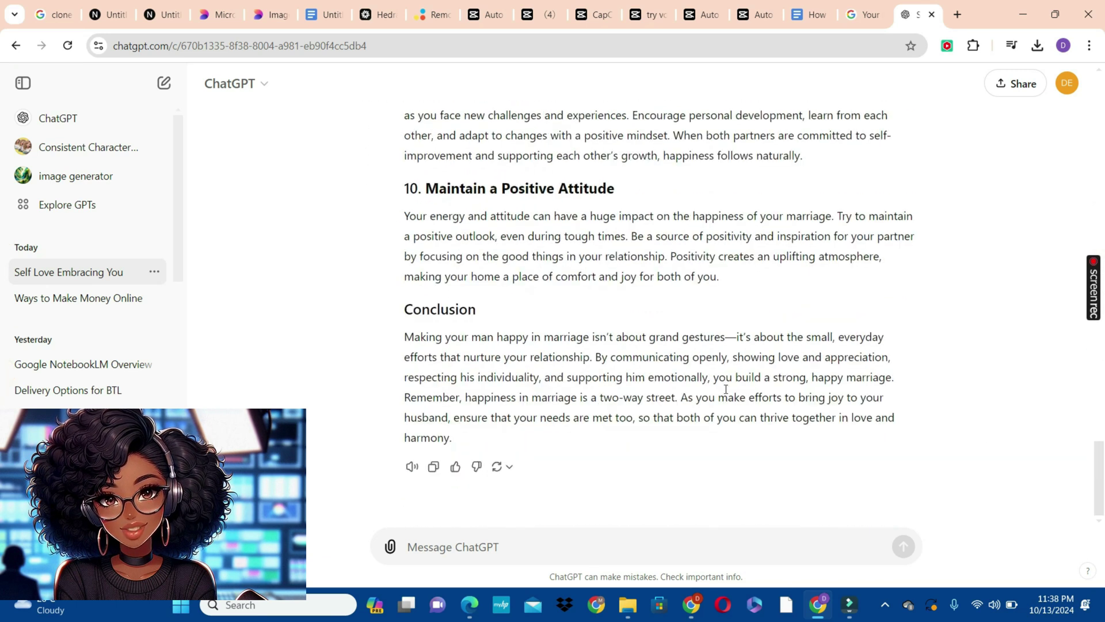
click(805, 10)
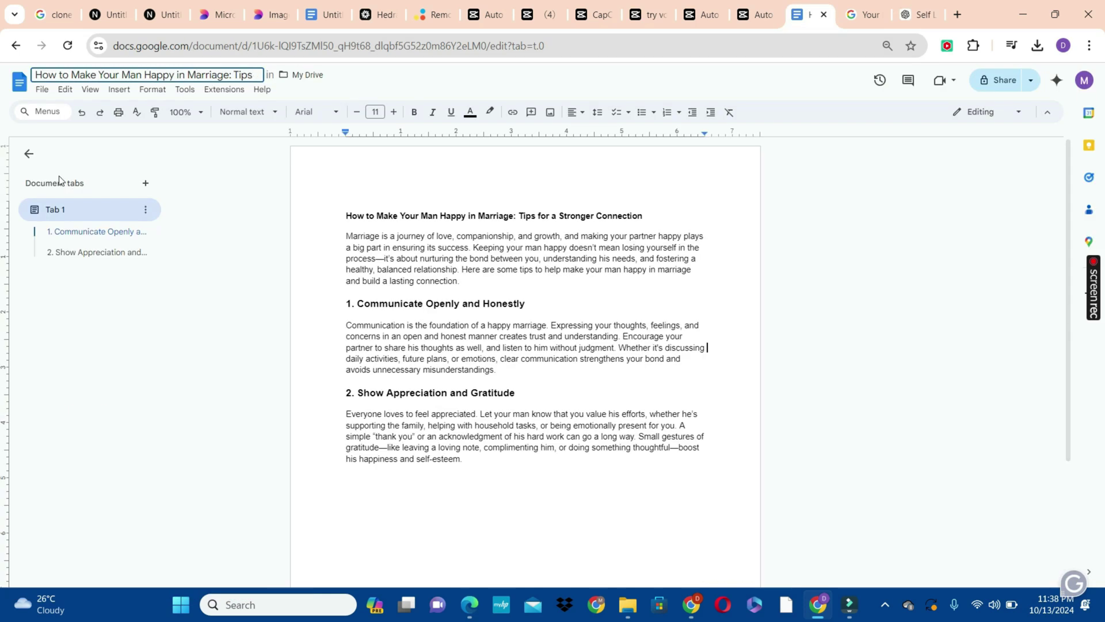
Open the 'How to Make Your Man Happy' doc, then show ChatGPT's response 3/3 about women.
click(19, 81)
click(642, 376)
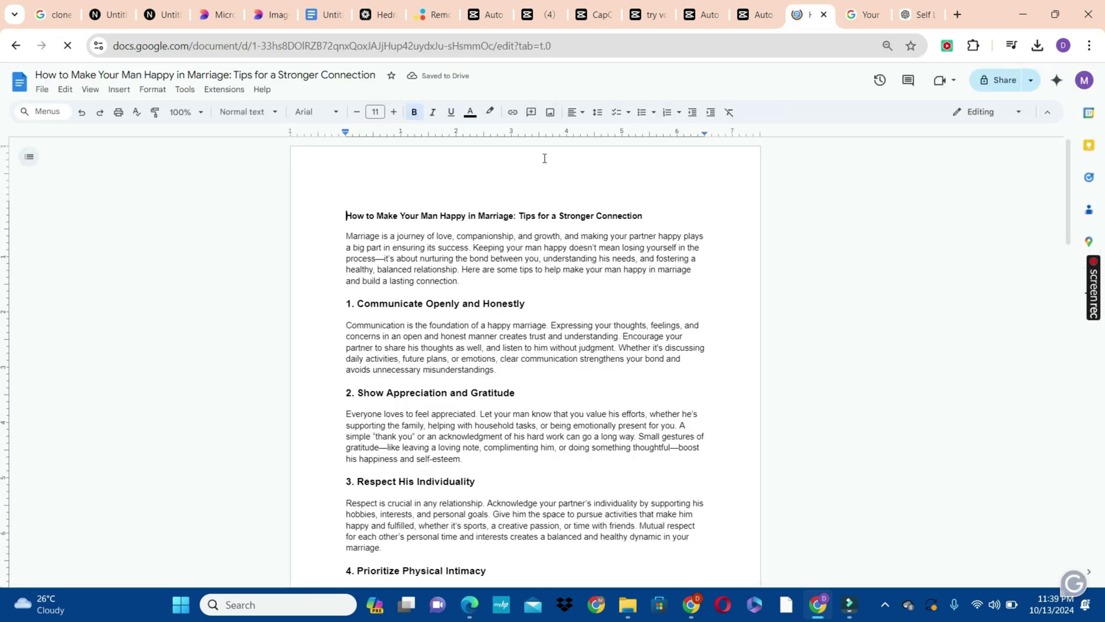
click(918, 14)
drag(1099, 493, 1053, 273)
scroll(981, 263, down, 1)
click(901, 195)
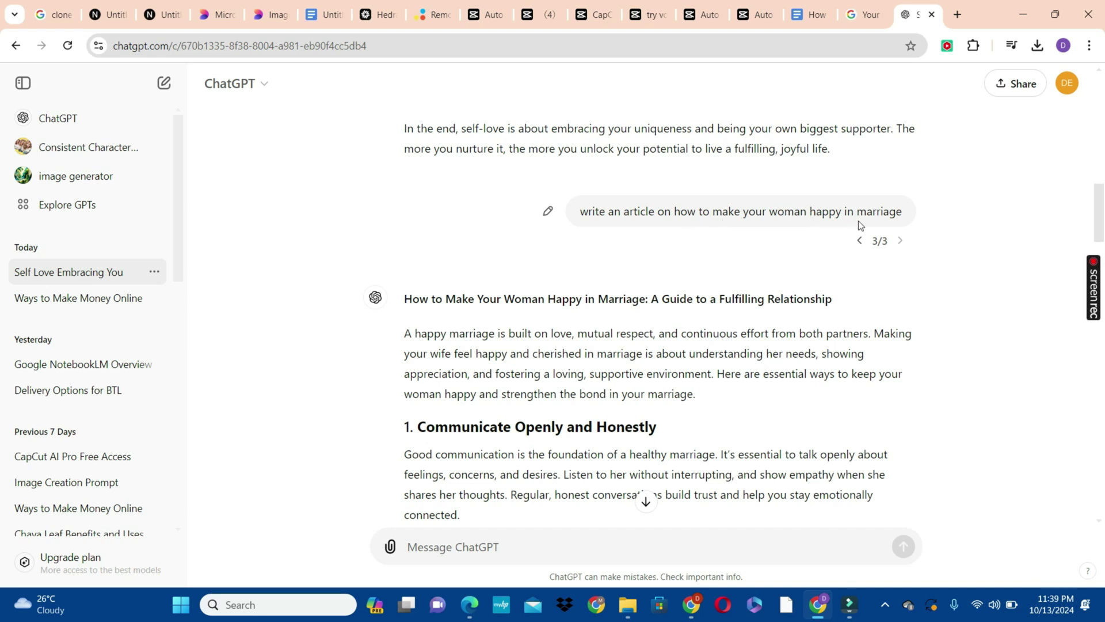
Download the How_to_Make_Your_Woman_Happy_in_Marriage PowerPoint and view it in Downloads.
drag(1103, 224, 1103, 482)
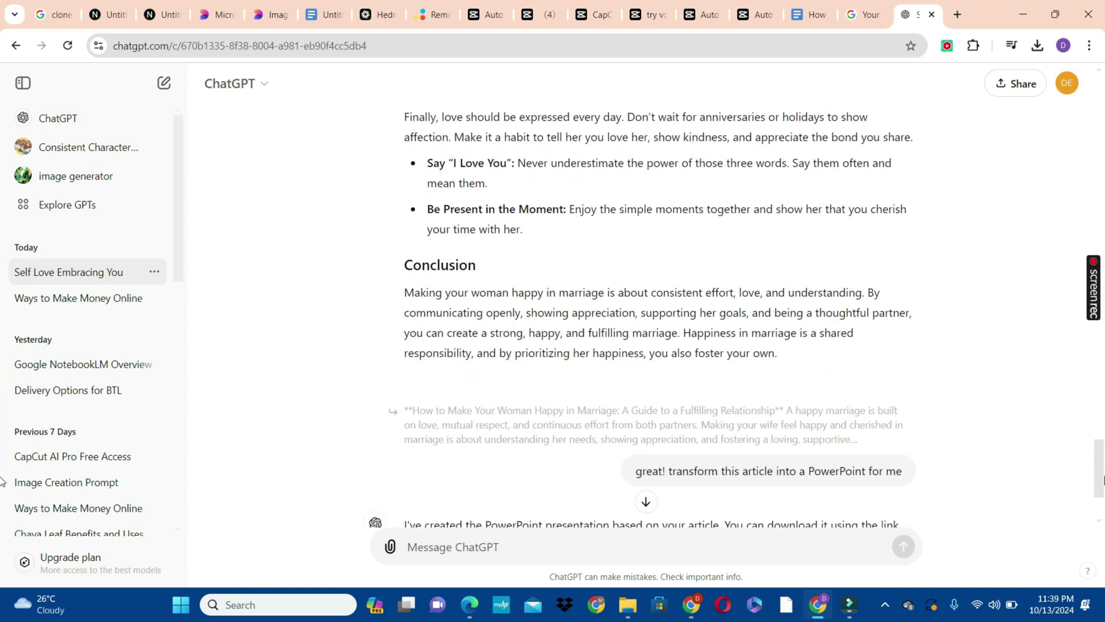
scroll(689, 183, down, 3)
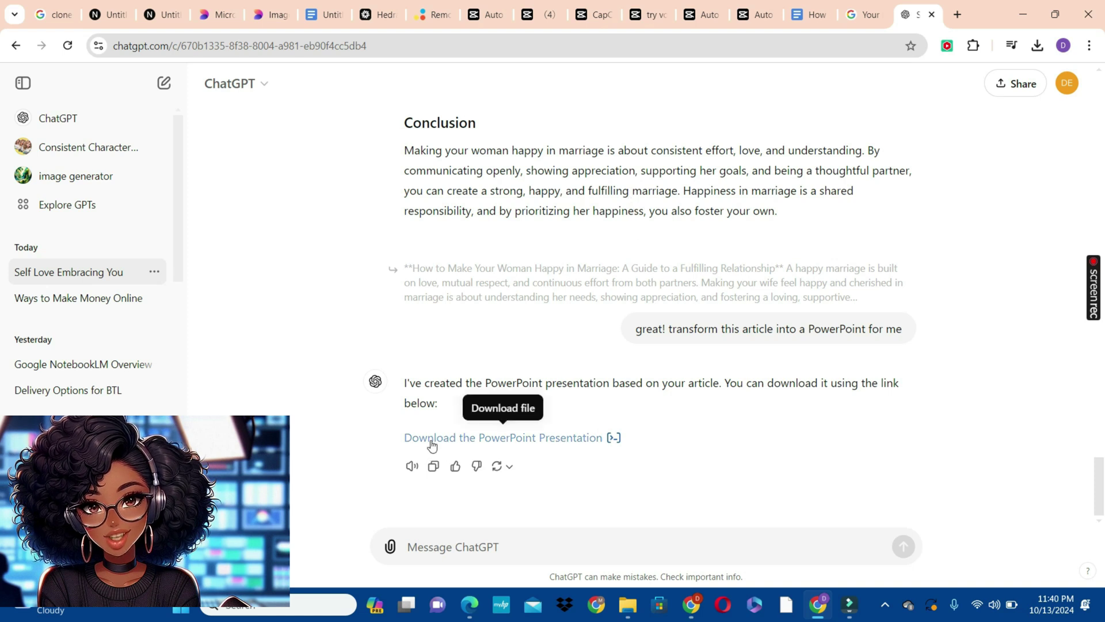
click(557, 443)
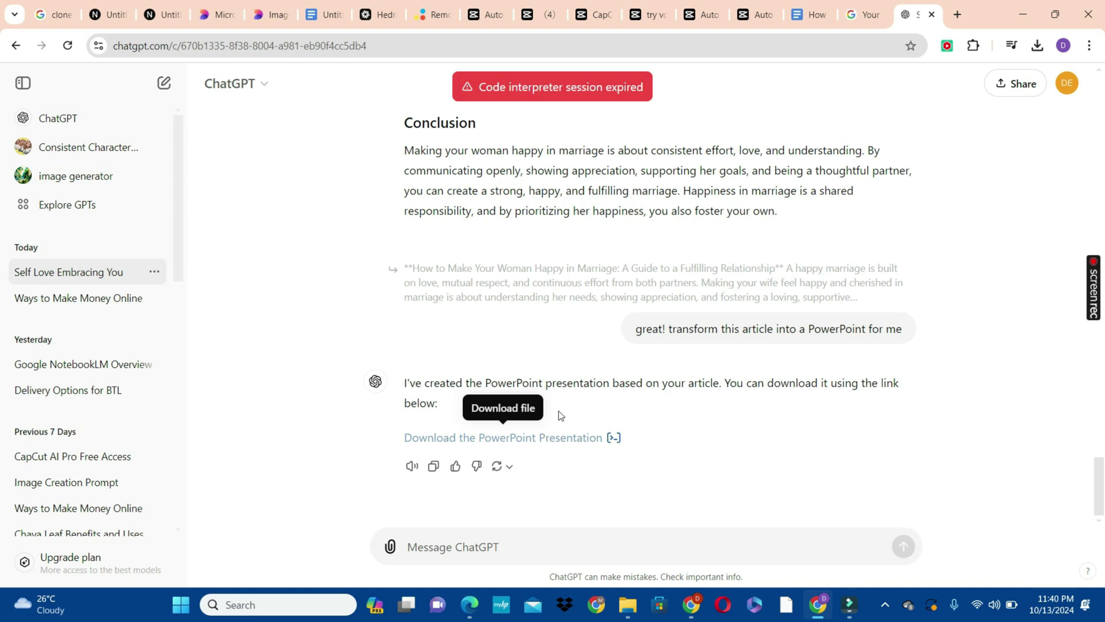
key(alt+Tab)
click(888, 322)
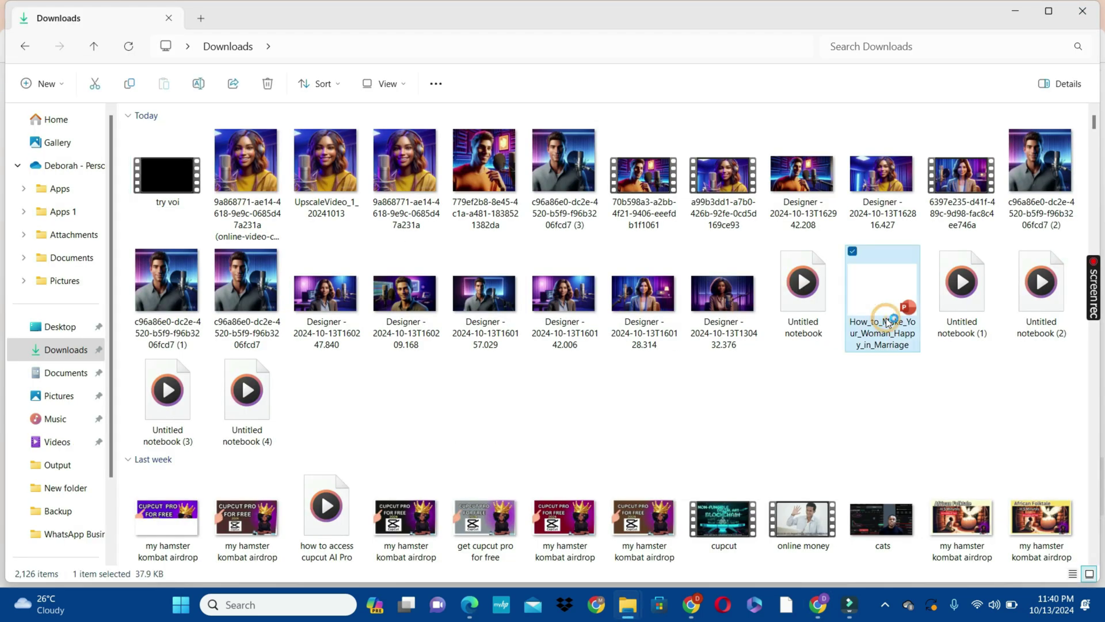
key(Down)
key(Down)
key(Down)
key(Down)
key(Down)
key(Down)
key(Down)
key(Down)
key(Down)
key(Down)
key(Down)
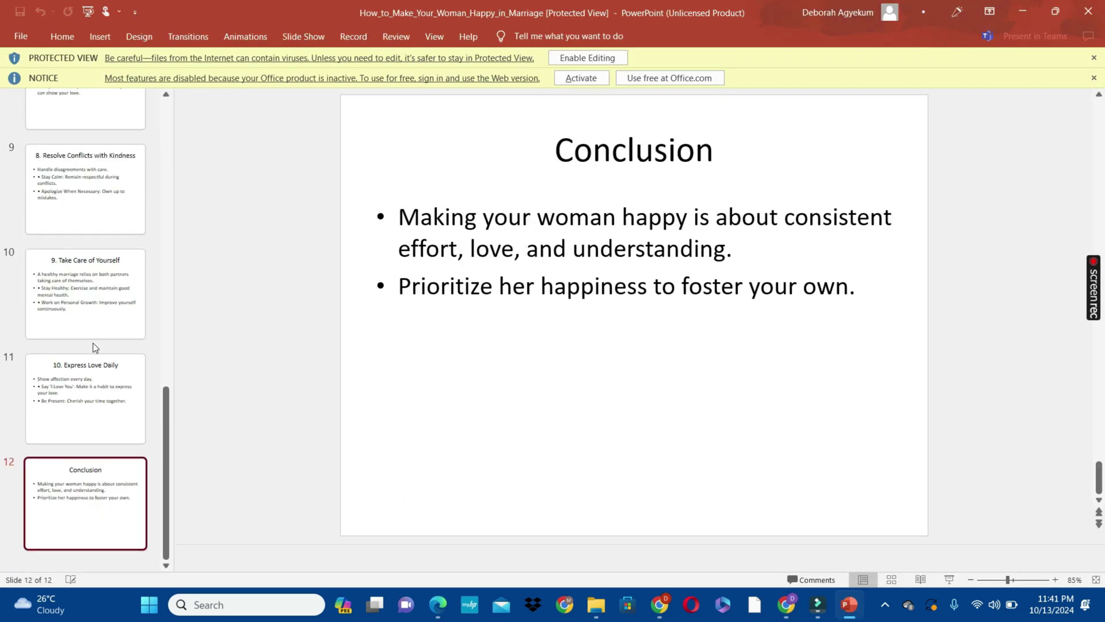
click(73, 325)
key(Up)
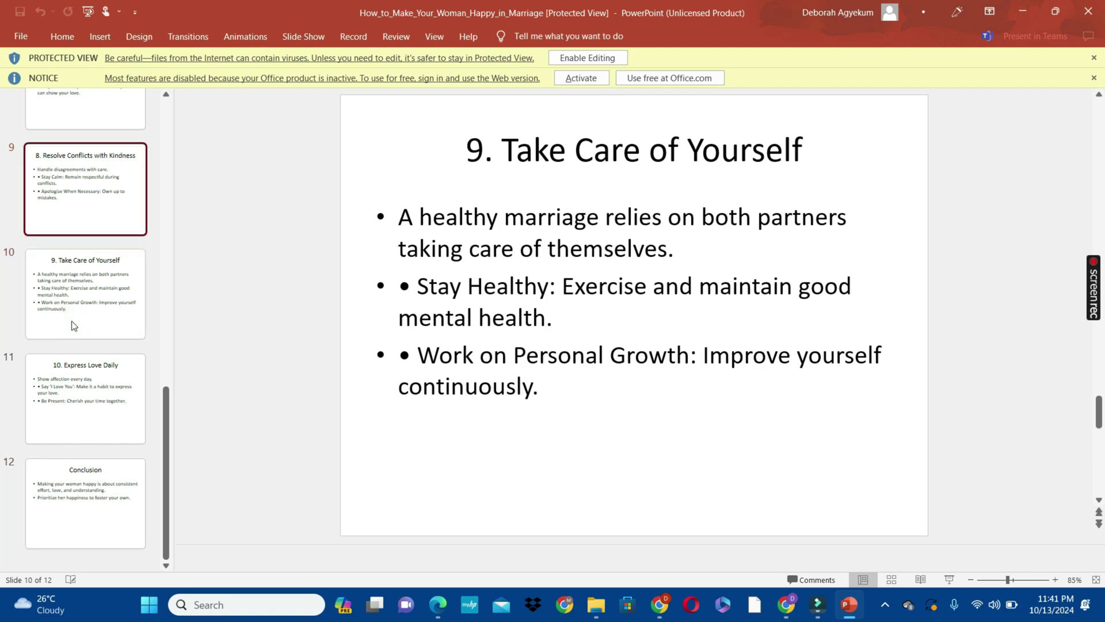
key(Up)
key(Up)
key(Up)
key(Up)
key(Up)
key(Up)
key(Up)
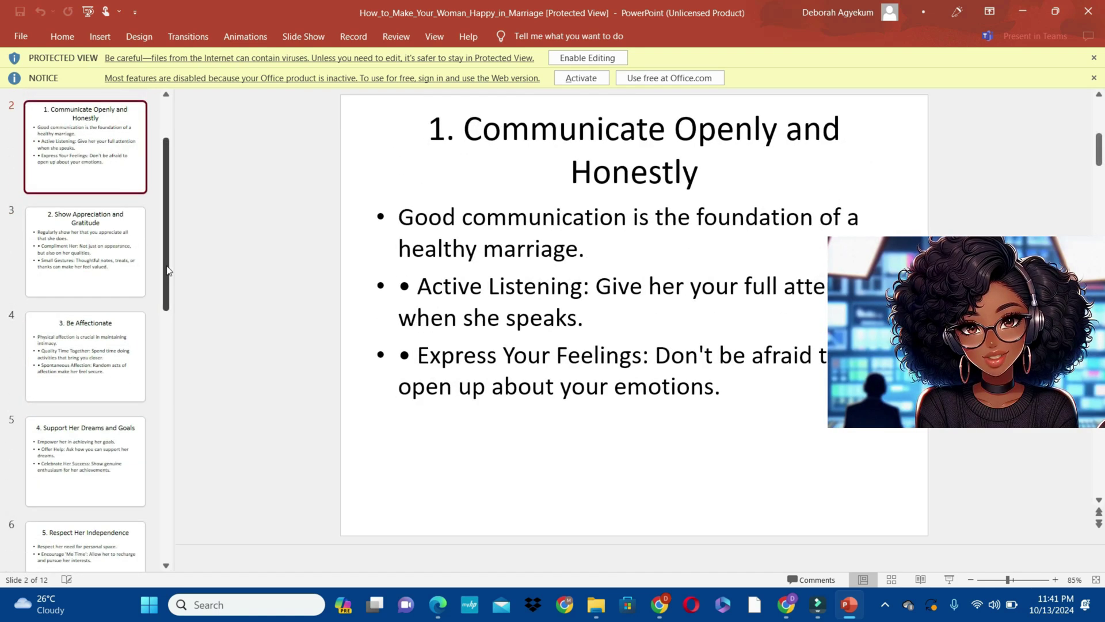
key(Up)
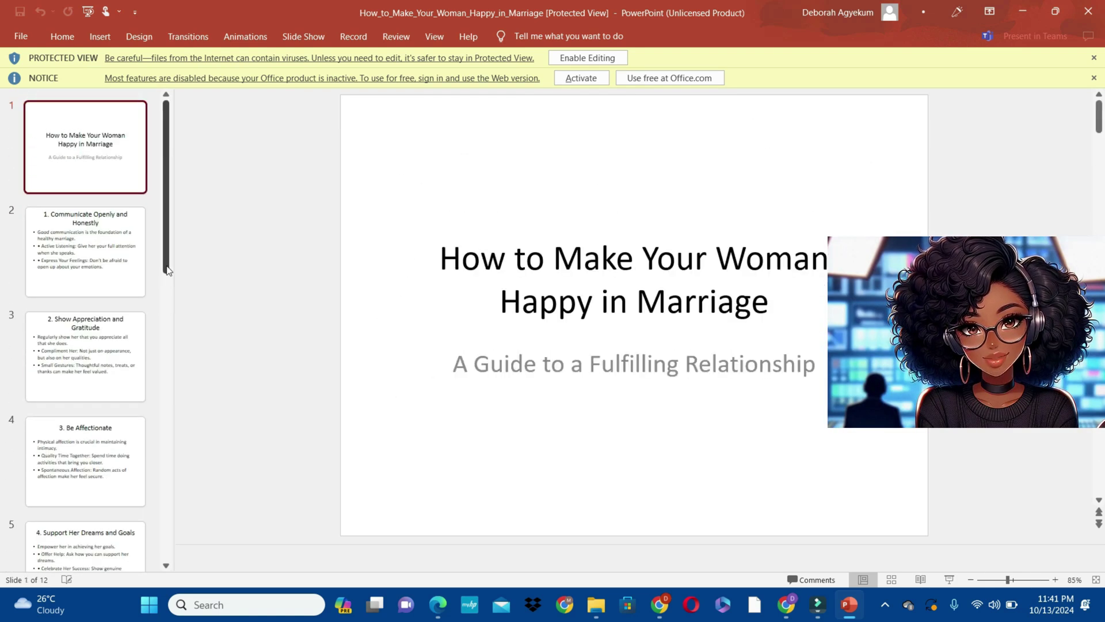
click(1093, 10)
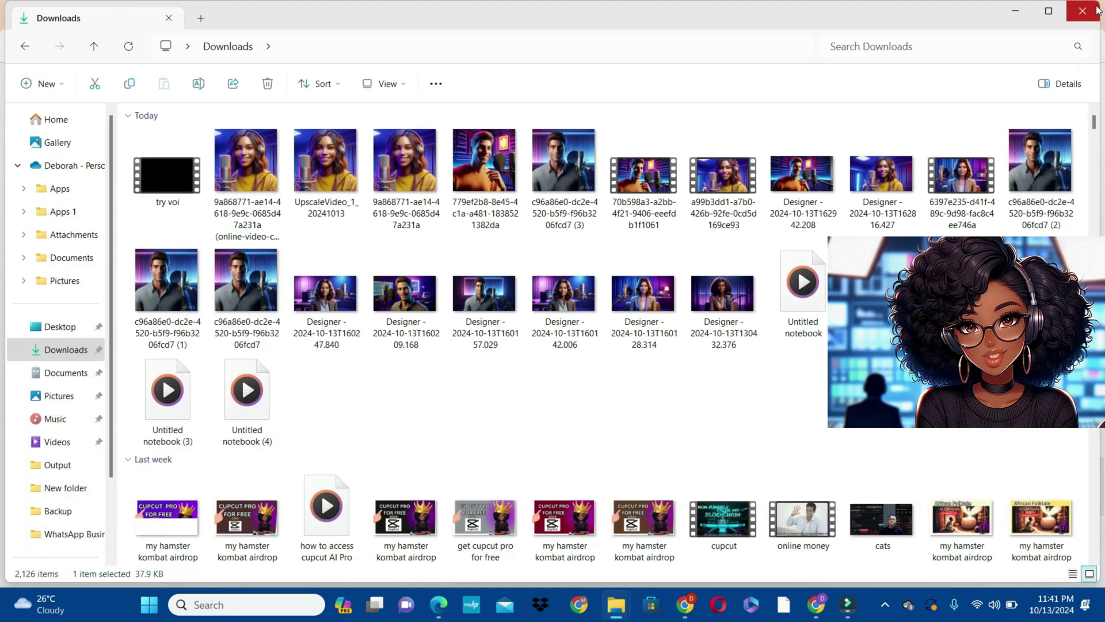